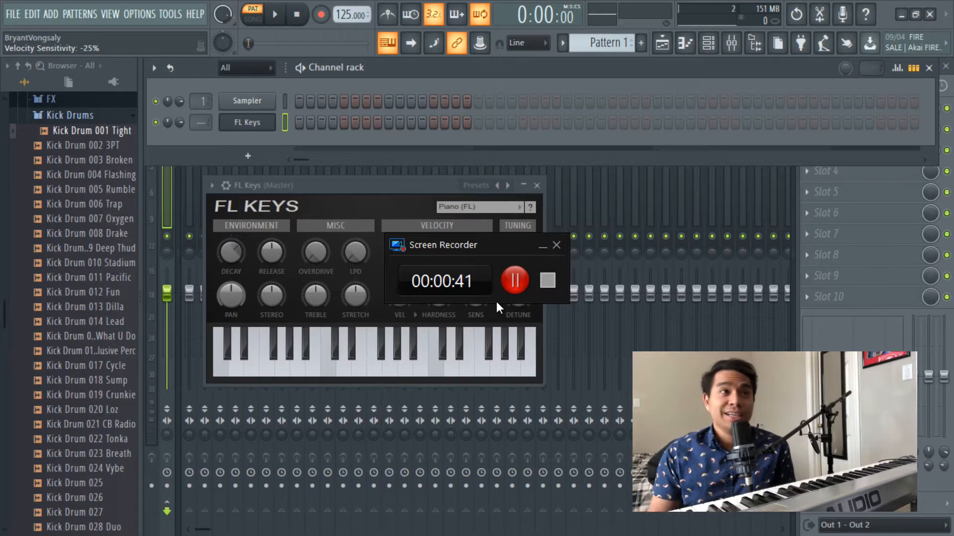
# - Move the FL Keys plugin window so it sits clear below the channel rack
pyautogui.click(541, 246)
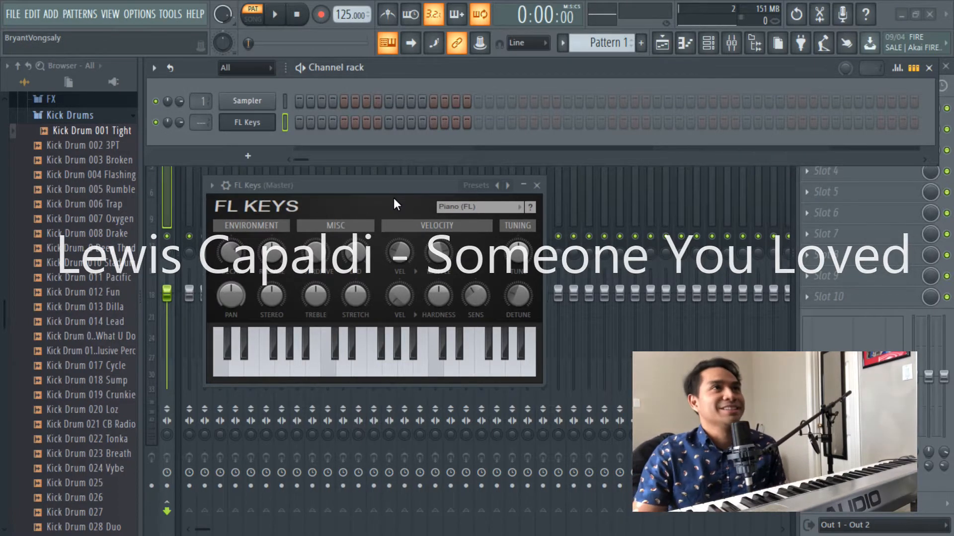
pyautogui.moveTo(398, 193); pyautogui.dragTo(461, 160)
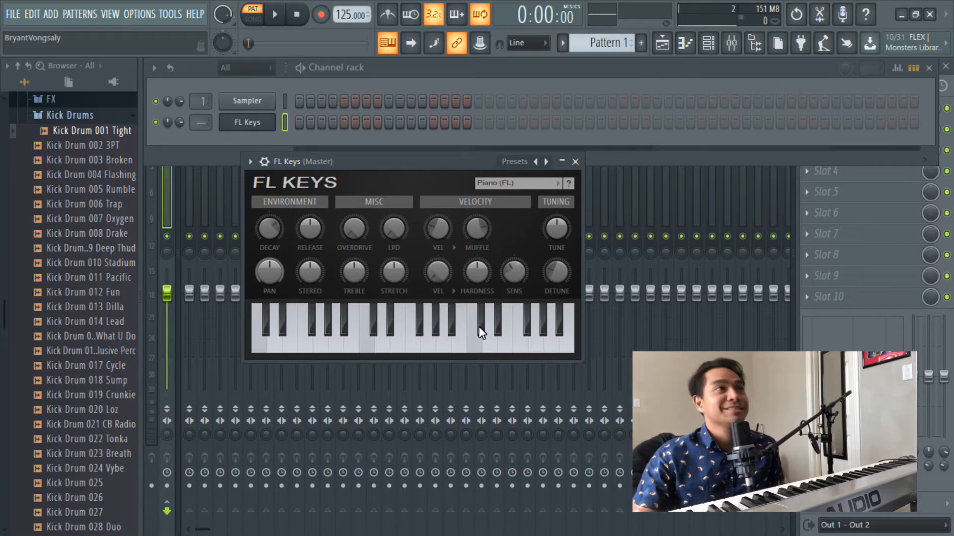
pyautogui.click(221, 144)
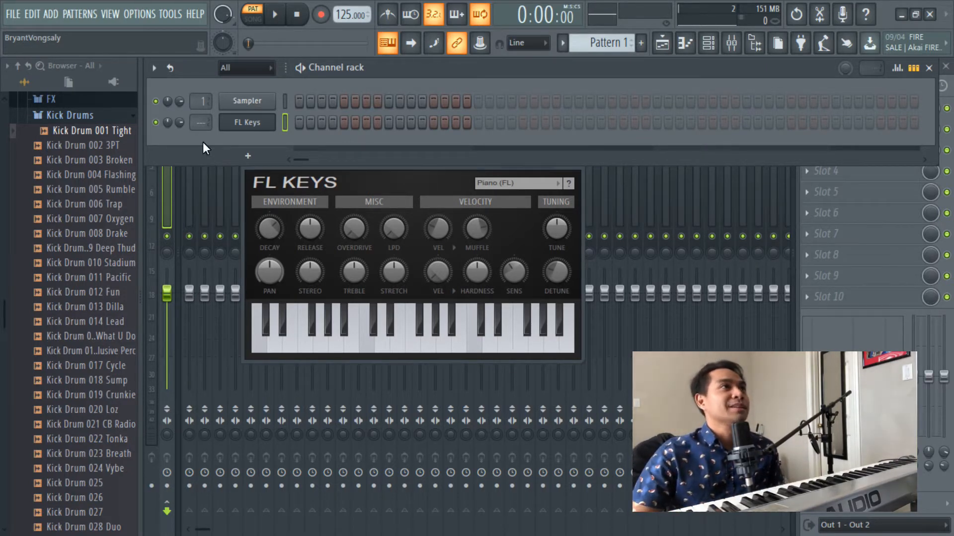
pyautogui.click(451, 169)
pyautogui.moveTo(451, 170); pyautogui.dragTo(462, 171)
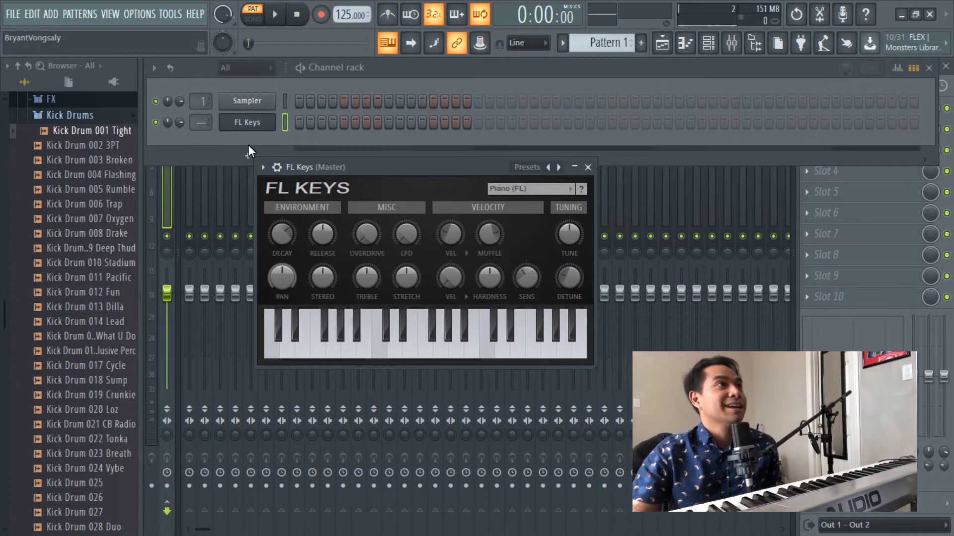
# - Open the FL Keys channel's piano roll and place an F5 note at the start of bar 1
pyautogui.rightClick(239, 125)
pyautogui.click(304, 124)
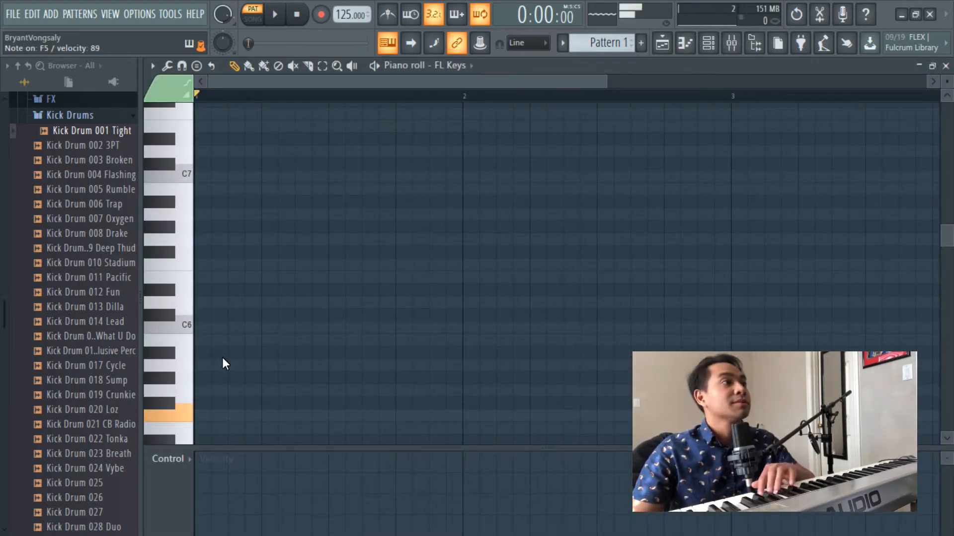
pyautogui.scroll(-2, 231, 356)
pyautogui.scroll(-2, 236, 357)
pyautogui.click(211, 302)
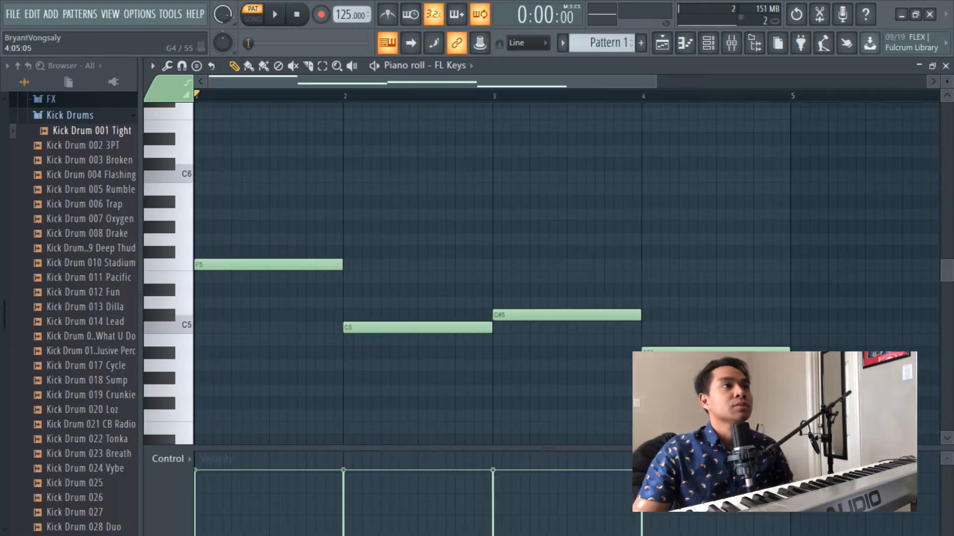
# - Play back the four-note line F5, C5, C#5, A#4 in the piano roll, and stop playback
pyautogui.press('space')
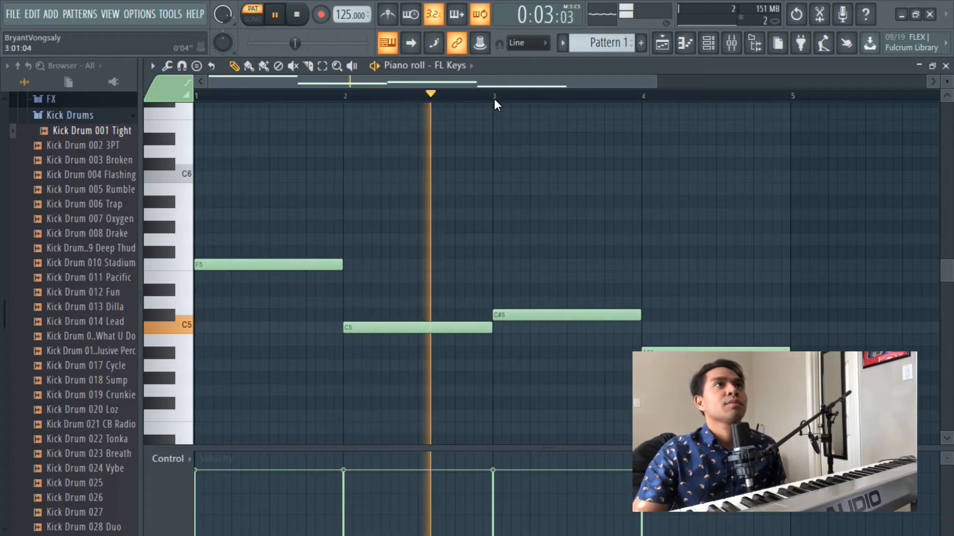
pyautogui.scroll(-1, 495, 100)
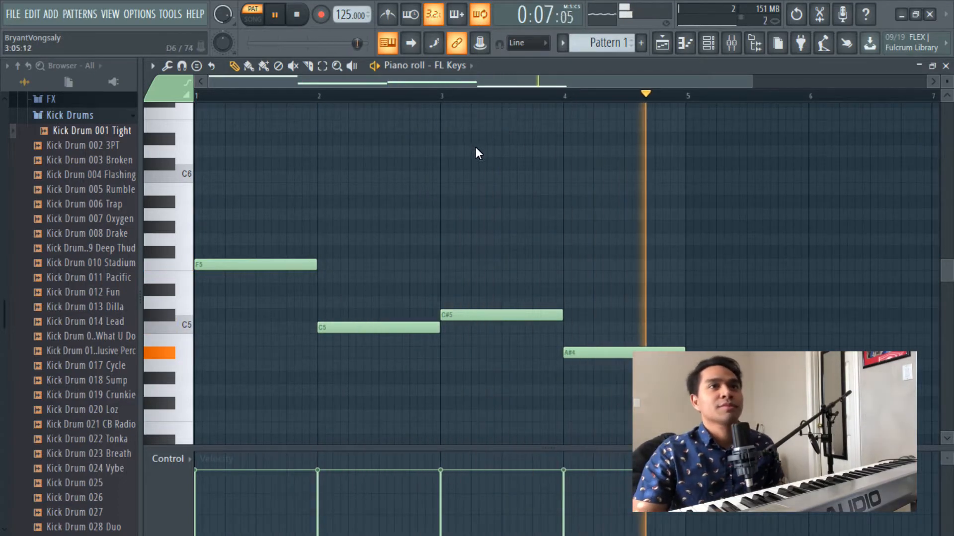
pyautogui.press('space')
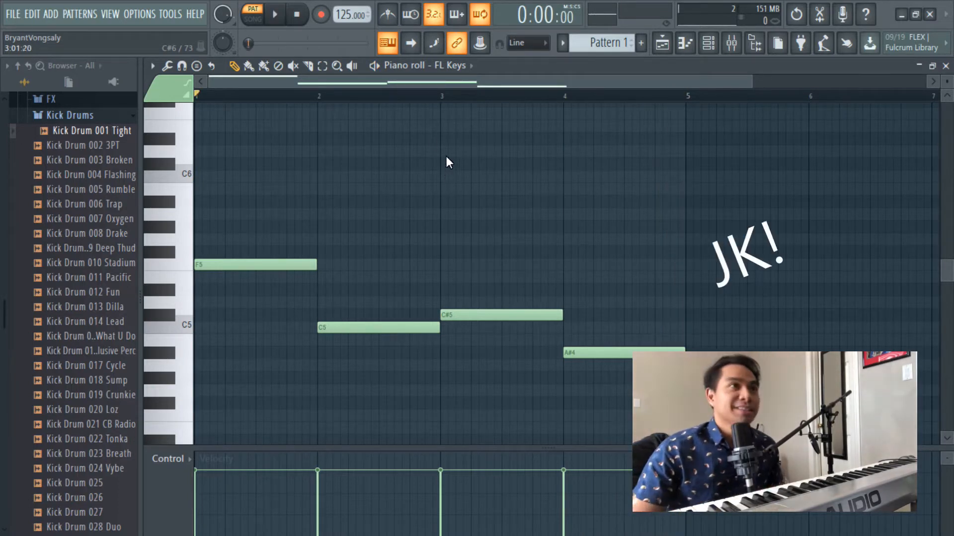
pyautogui.scroll(-1, 401, 95)
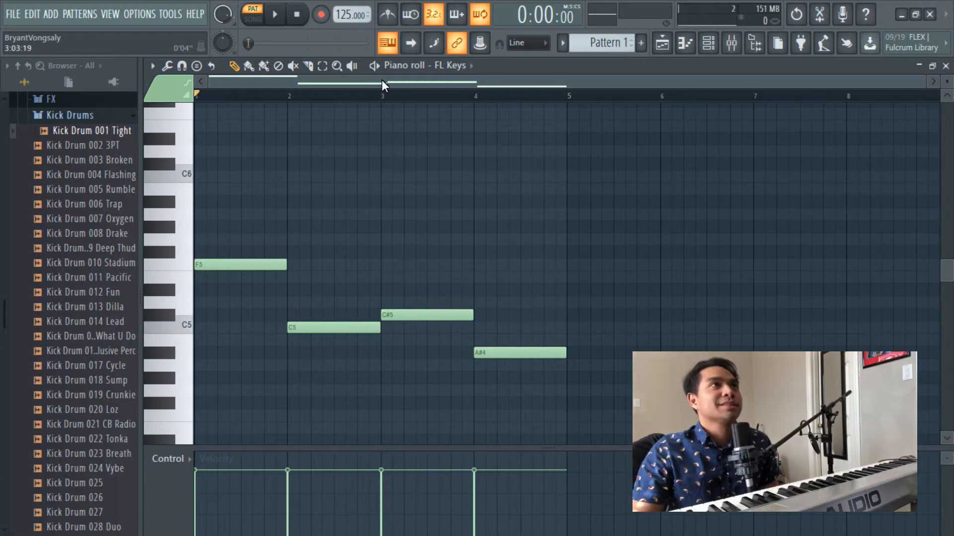
pyautogui.scroll(2, 387, 226)
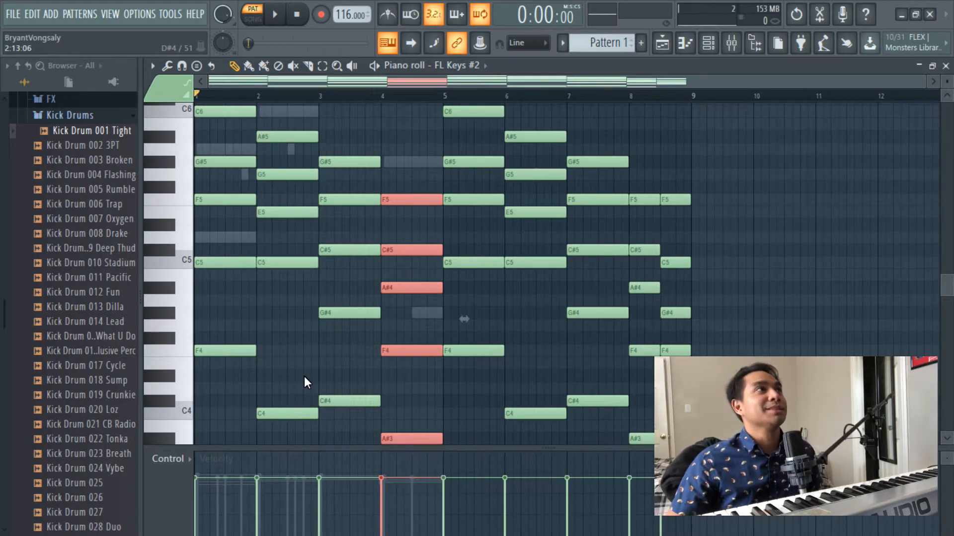
# - Play the full chord progression of FL Keys #2 through its first four bars, and stop playback
pyautogui.press('space')
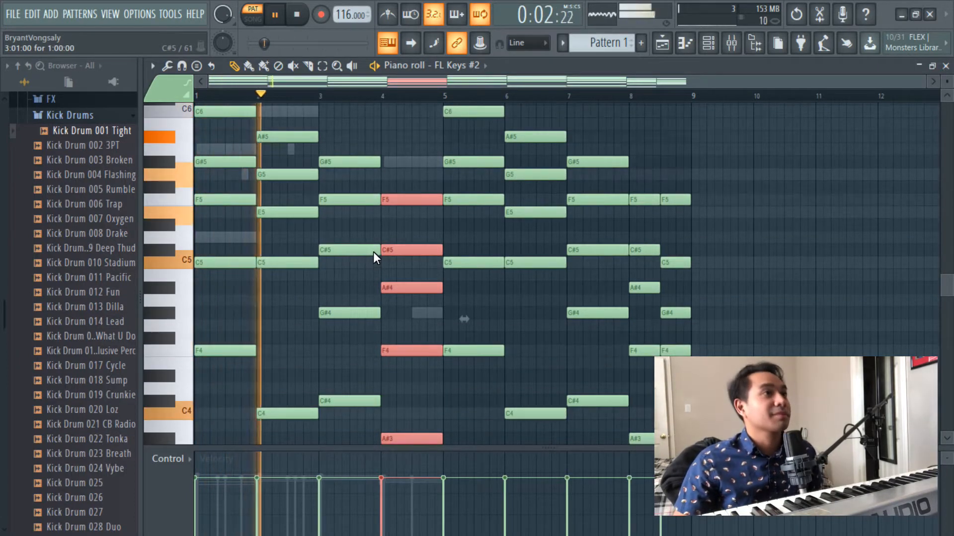
pyautogui.scroll(-3, 347, 86)
pyautogui.scroll(3, 348, 91)
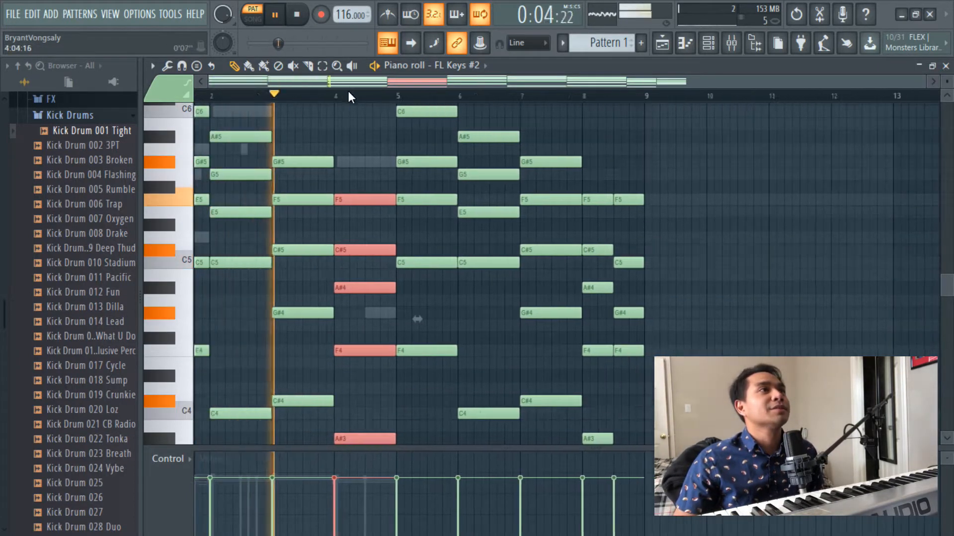
pyautogui.scroll(-1, 346, 144)
pyautogui.scroll(-1, 359, 162)
pyautogui.scroll(2, 380, 214)
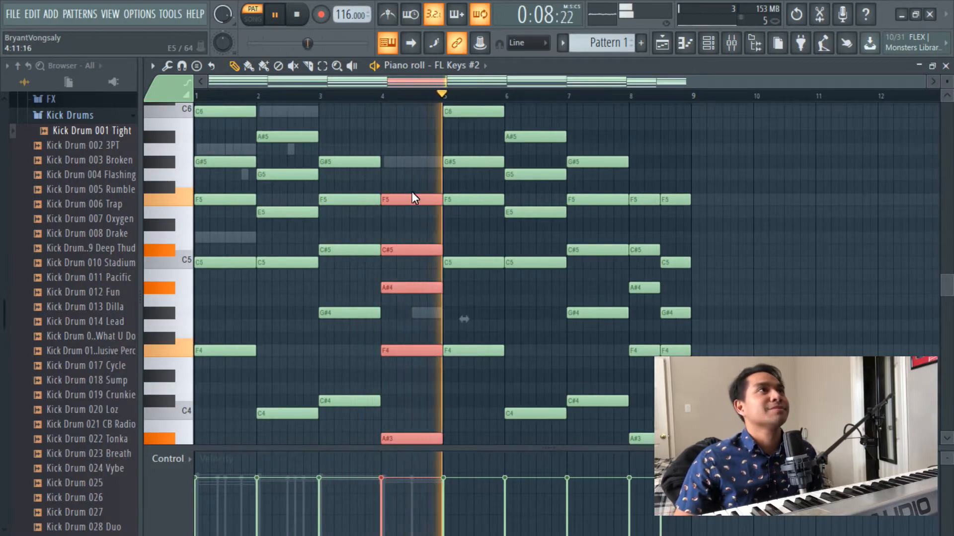
pyautogui.click(291, 19)
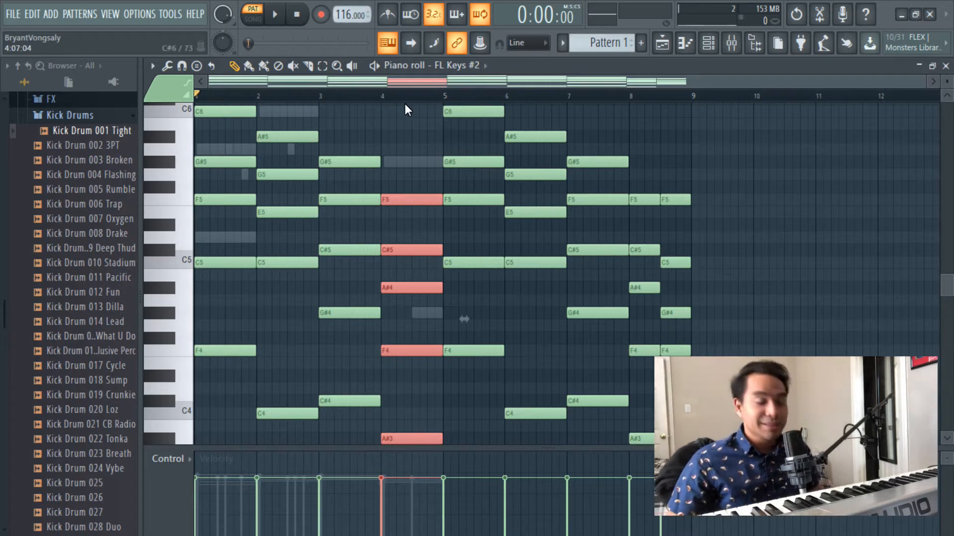
# - Select all chord notes of FL Keys #2 and open the Strum tool, keeping its dialog clear of the lower notes
pyautogui.hotkey('ctrl', 'a')
pyautogui.scroll(2, 341, 135)
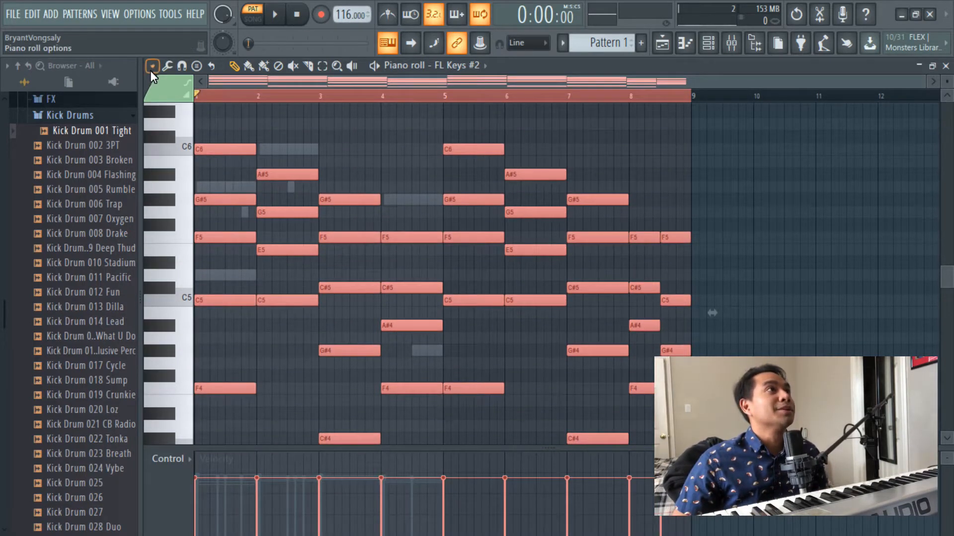
pyautogui.click(150, 67)
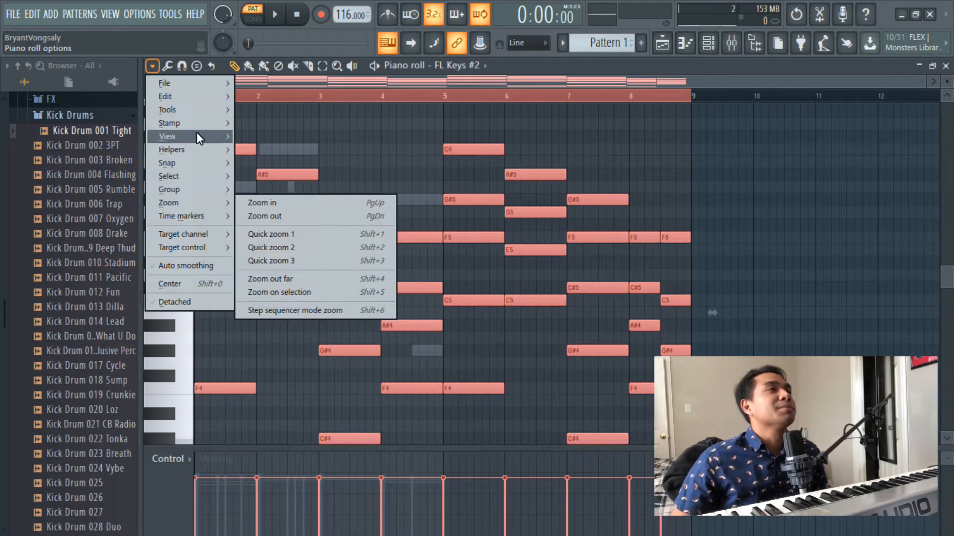
pyautogui.moveTo(187, 111)
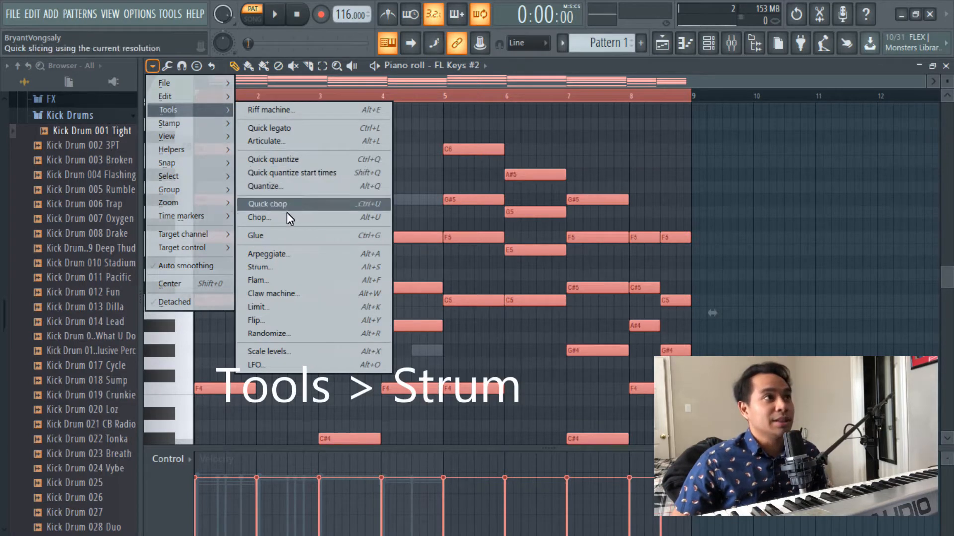
pyautogui.click(290, 266)
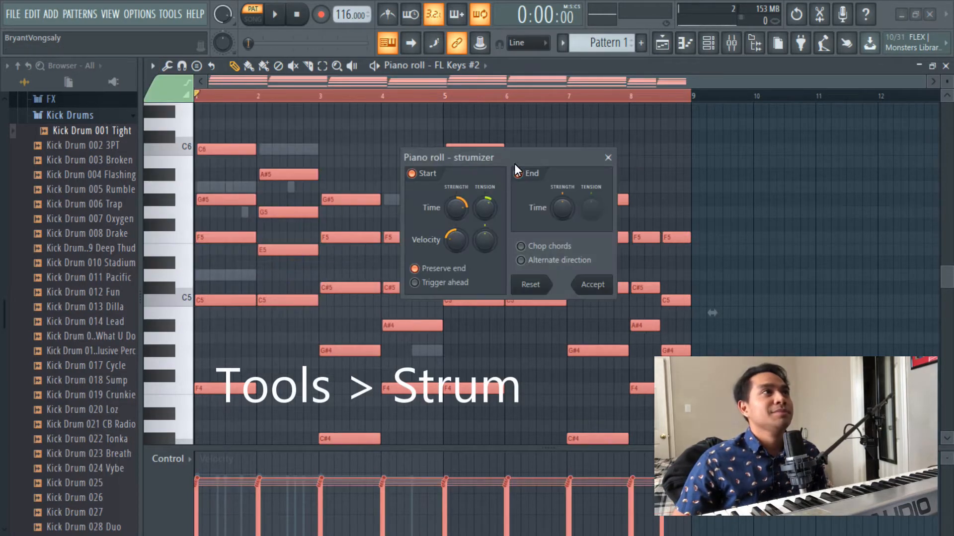
pyautogui.moveTo(513, 165); pyautogui.dragTo(543, 133)
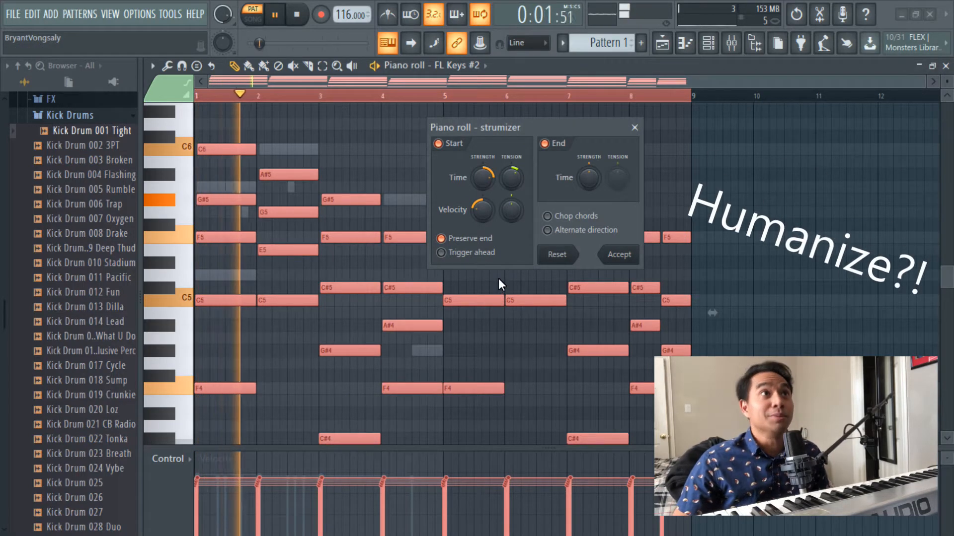
# - Adjust the strum's start time strength and velocity strength, and apply the strum to the selected chords
pyautogui.moveTo(480, 177); pyautogui.dragTo(475, 130)
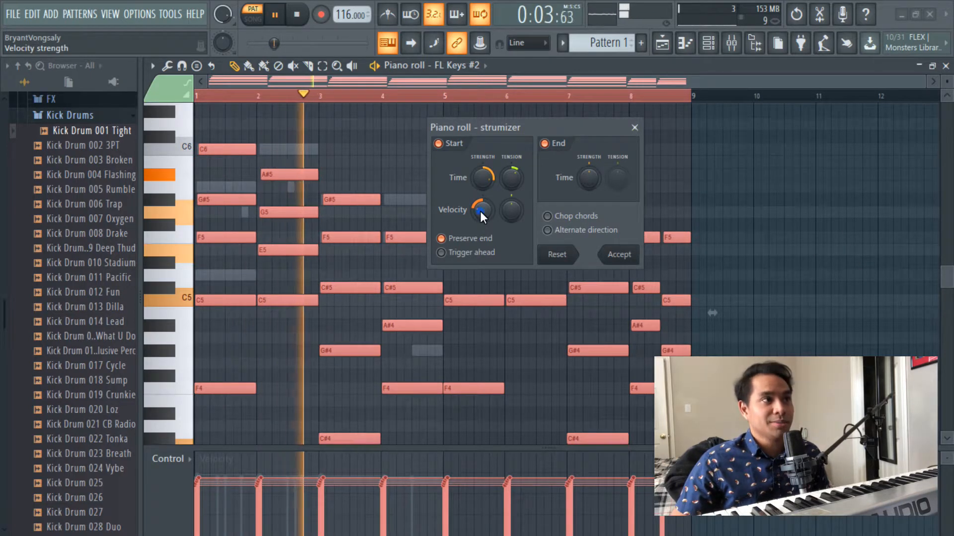
pyautogui.moveTo(480, 211); pyautogui.dragTo(480, 217)
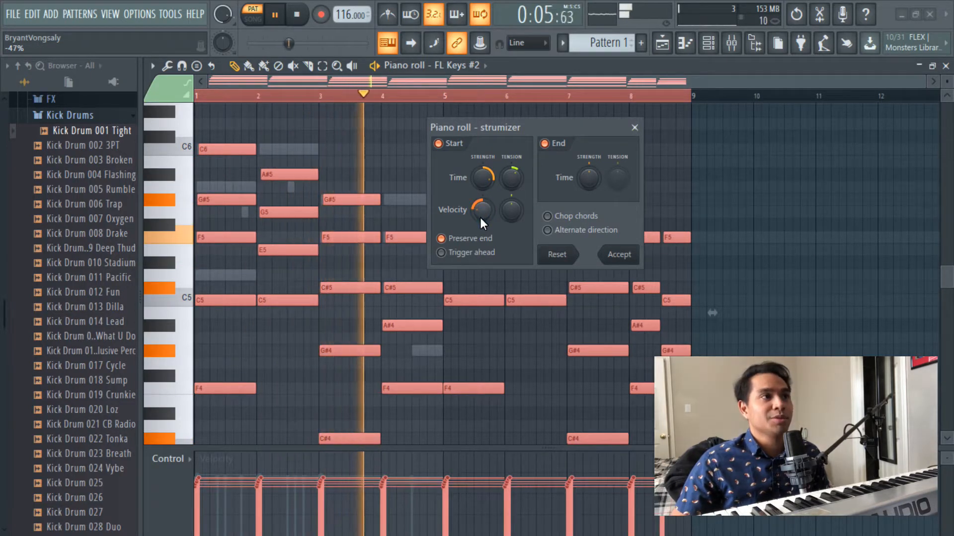
pyautogui.moveTo(480, 217); pyautogui.dragTo(480, 203)
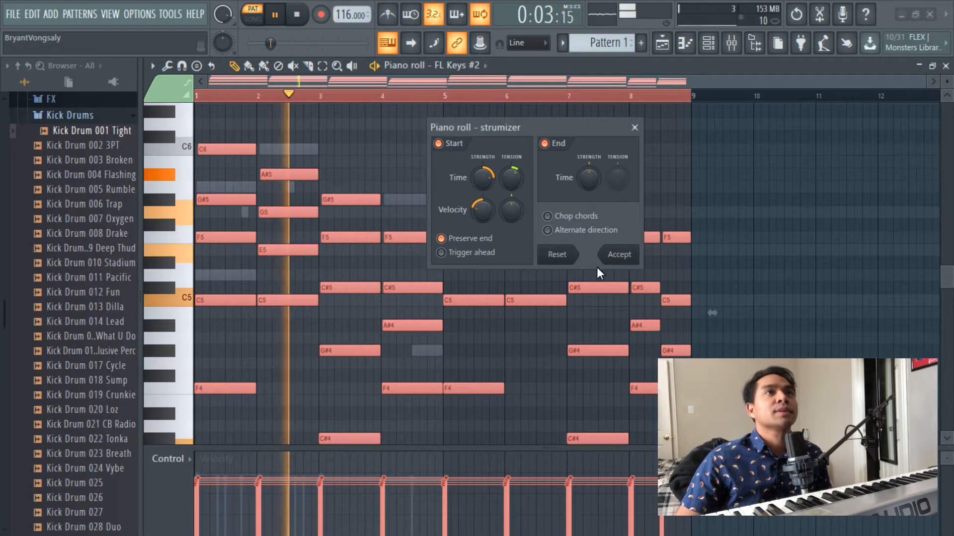
pyautogui.click(616, 256)
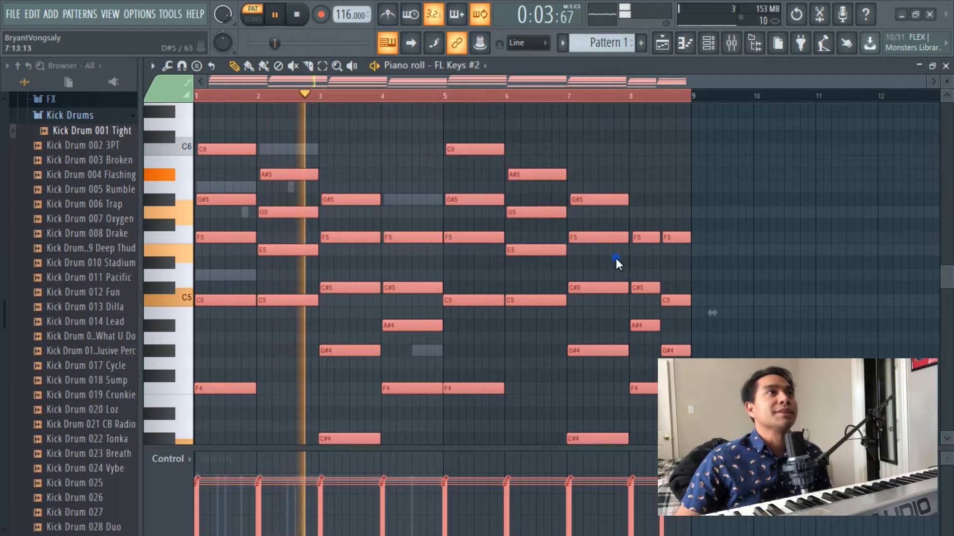
# - Examine the note starts and velocities of the strummed chords during playback, and stop playback
pyautogui.scroll(6, 271, 94)
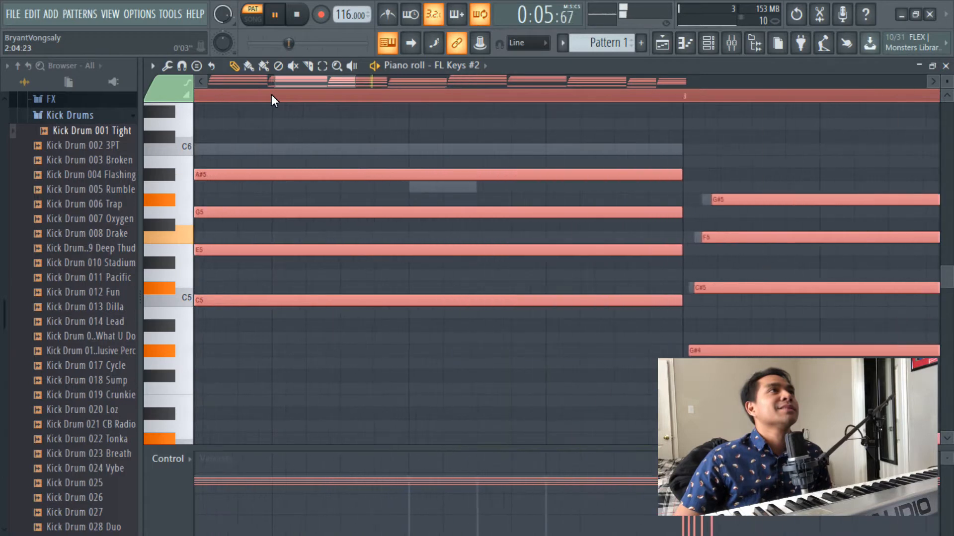
pyautogui.moveTo(294, 84); pyautogui.dragTo(159, 192)
pyautogui.scroll(-1, 235, 393)
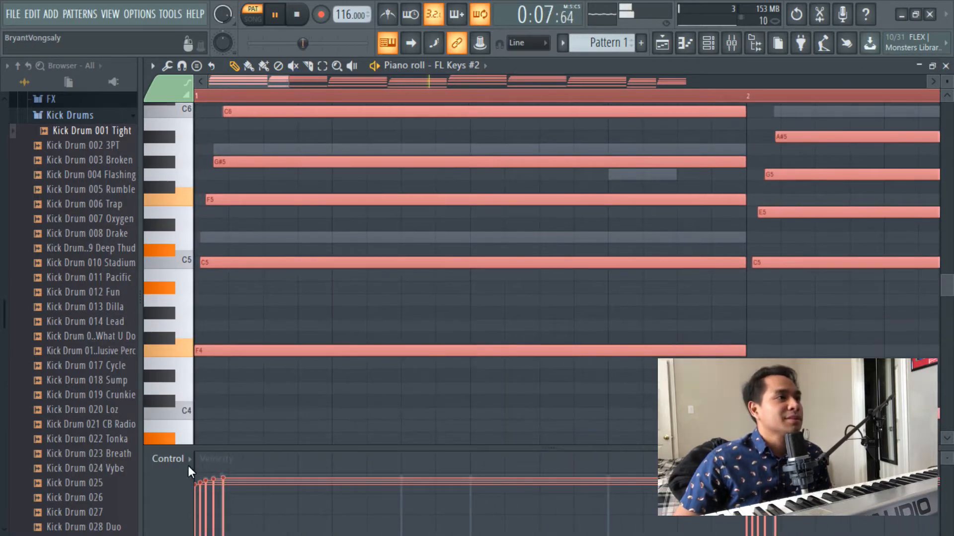
pyautogui.moveTo(199, 484); pyautogui.dragTo(221, 483)
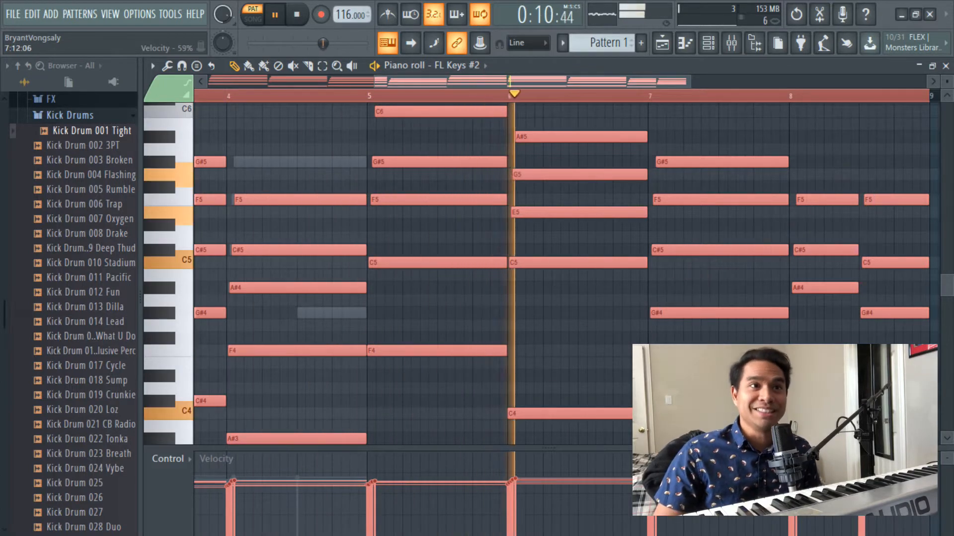
pyautogui.moveTo(552, 81); pyautogui.dragTo(614, 82)
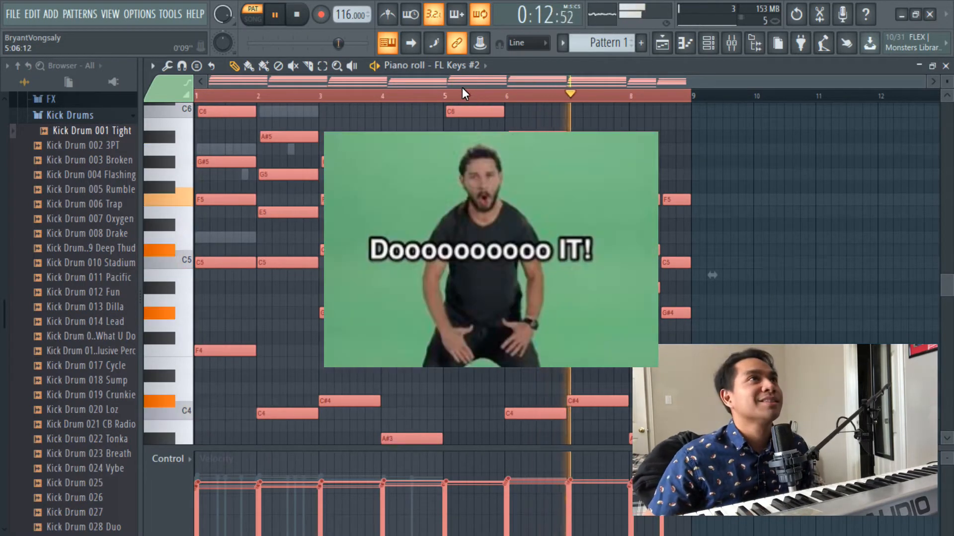
pyautogui.click(298, 16)
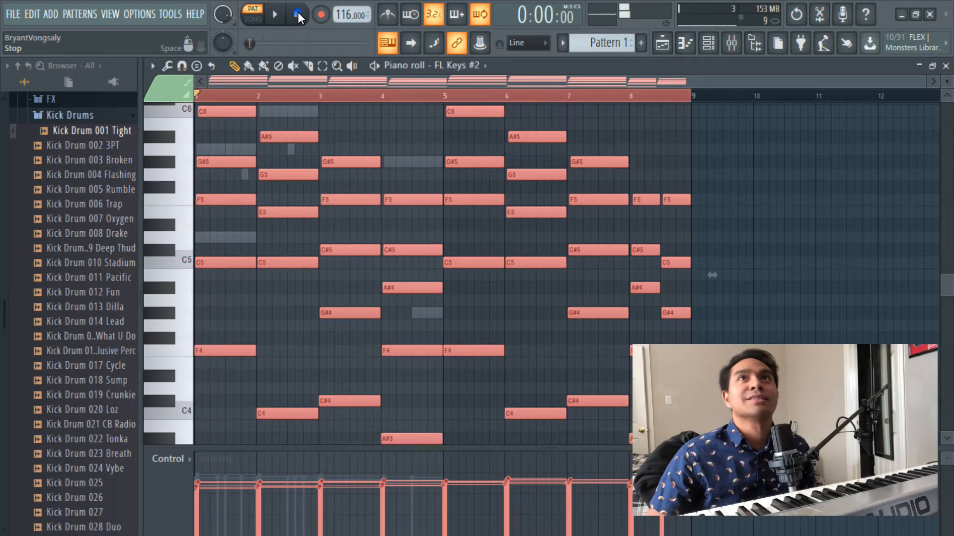
# - Close the piano roll and bring up the playlist to arrange Pattern 1
pyautogui.click(946, 66)
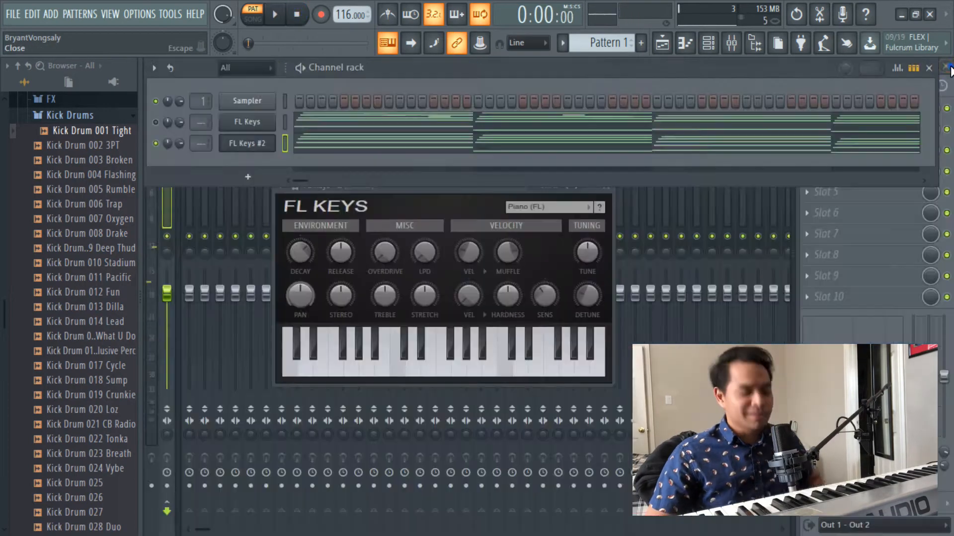
pyautogui.click(662, 42)
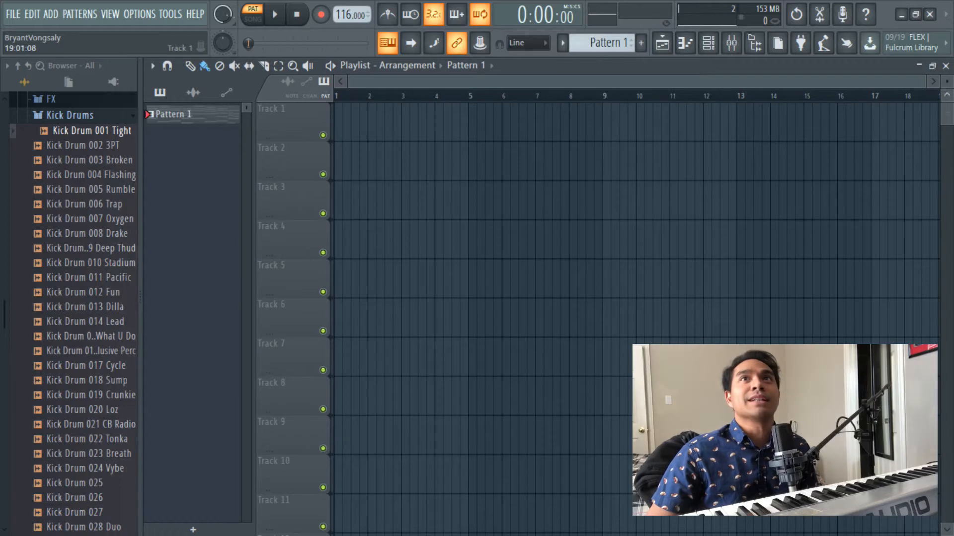
pyautogui.click(946, 66)
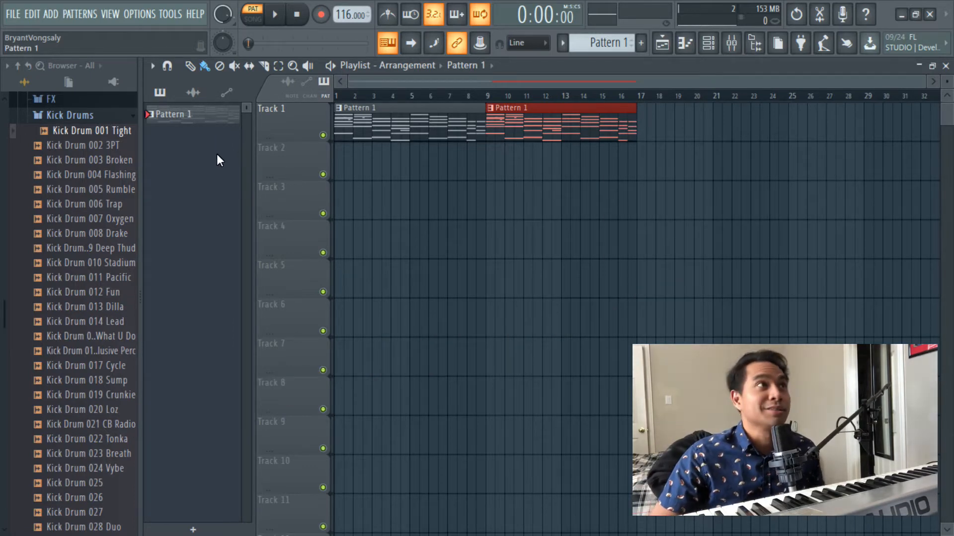
# - Open the render-as-audio-clip settings for Pattern 1, with resampling at 512-point sinc and the tail set to Cut remainder
pyautogui.rightClick(184, 119)
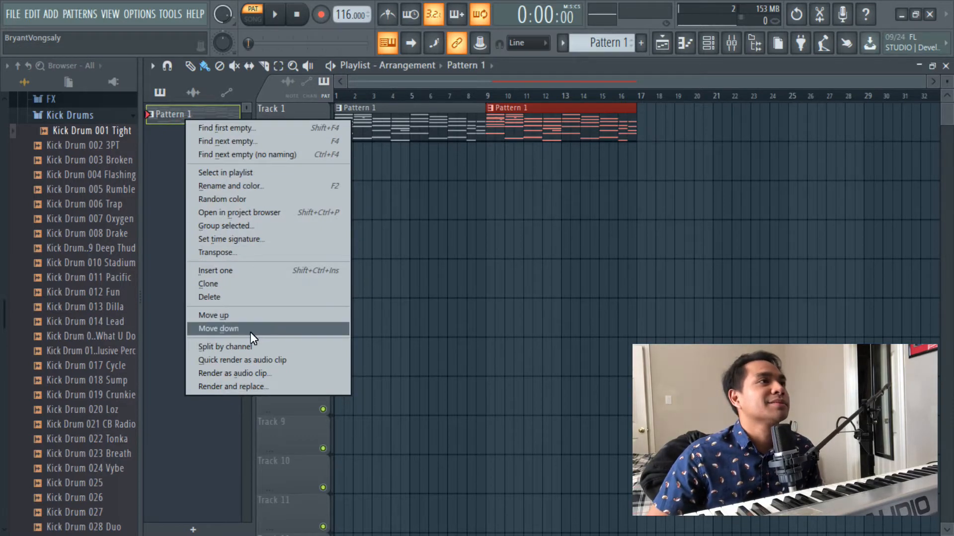
pyautogui.click(256, 376)
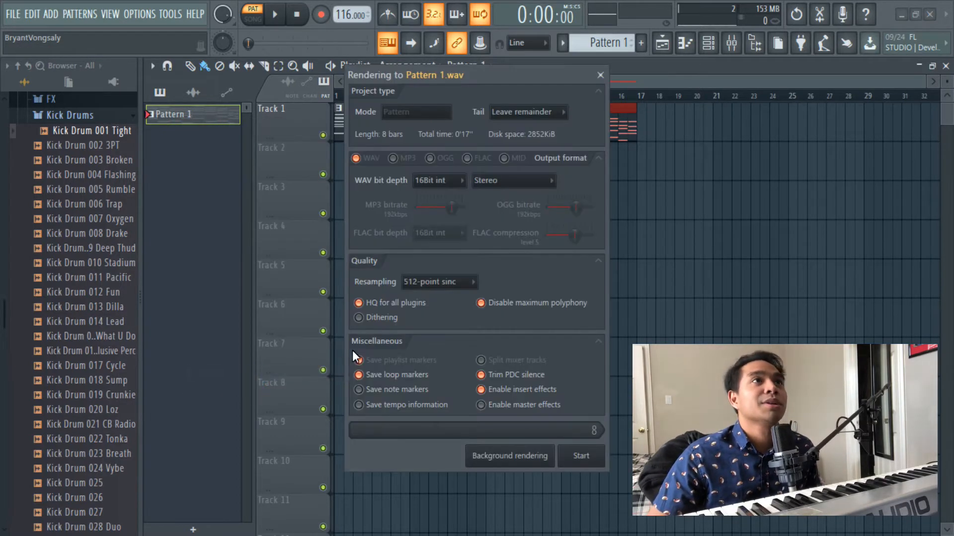
pyautogui.click(459, 287)
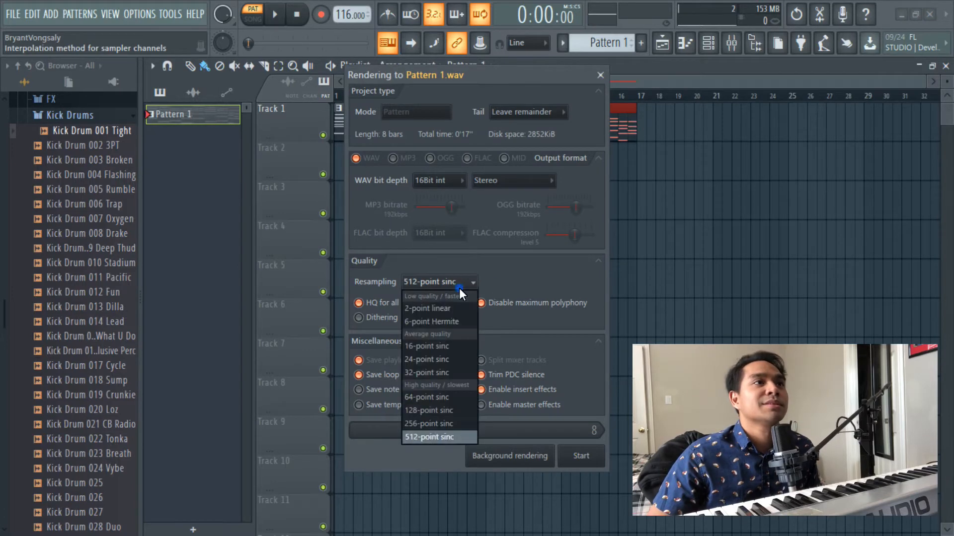
pyautogui.click(434, 436)
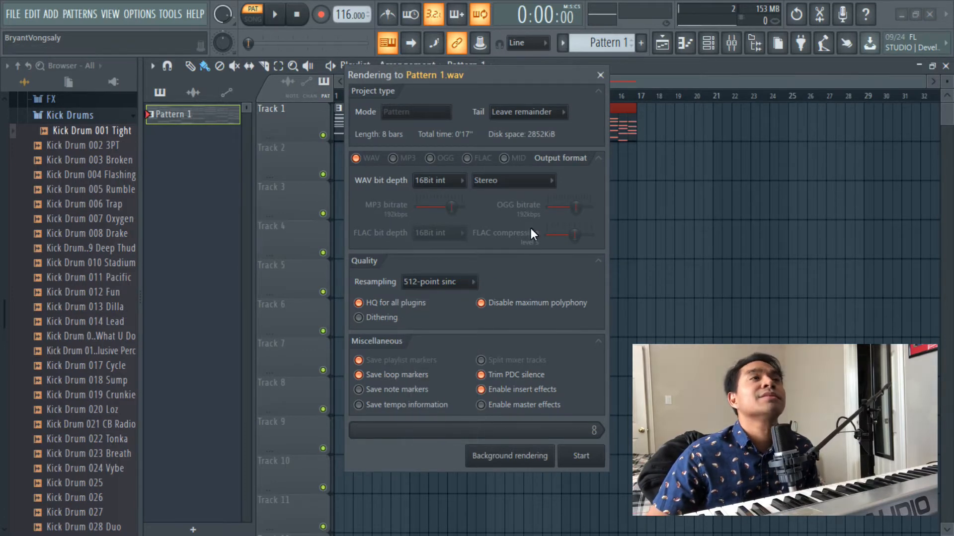
pyautogui.click(552, 113)
pyautogui.click(546, 126)
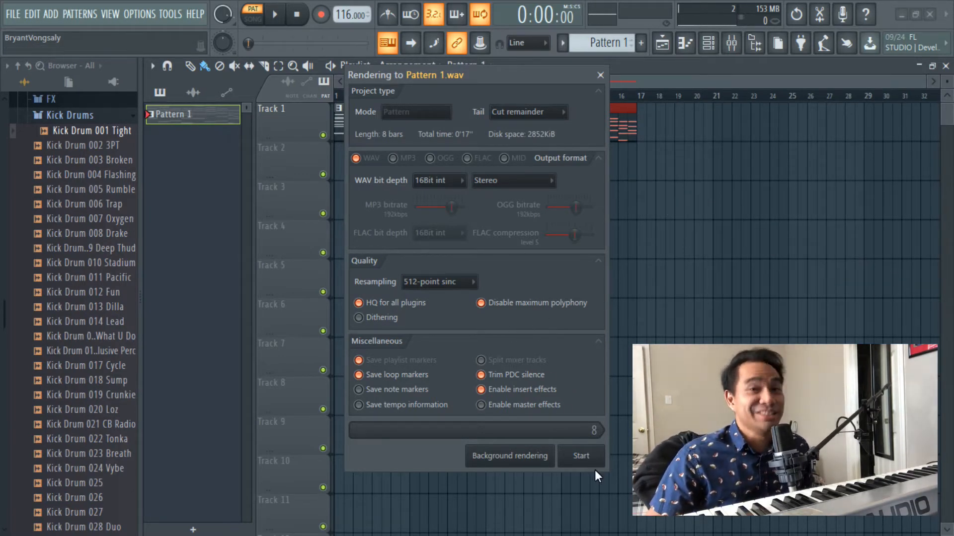
# - Render Pattern 1 as an audio clip and place both audio copies on Track 1 in place of the pattern clips
pyautogui.click(582, 456)
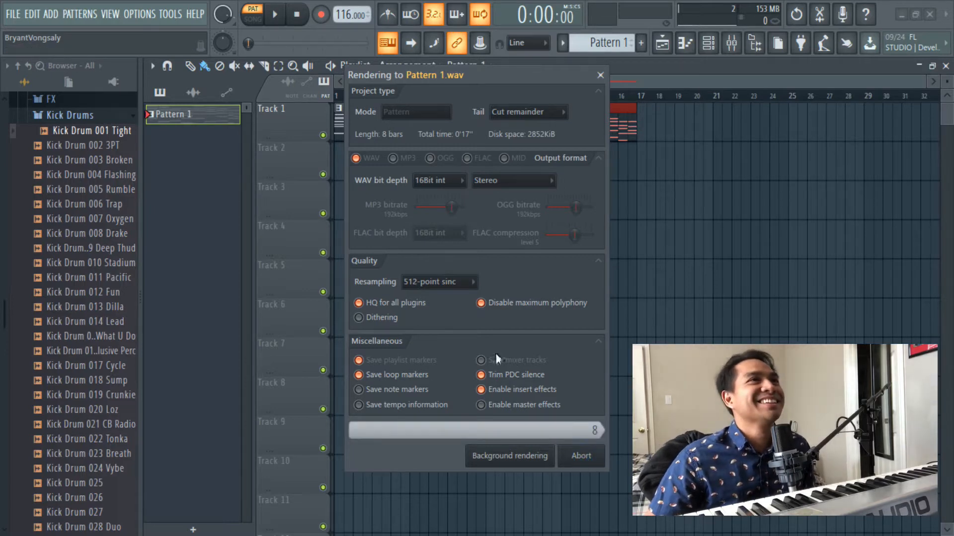
pyautogui.moveTo(187, 123)
pyautogui.mouseDown()
pyautogui.moveTo(282, 181)
pyautogui.moveTo(439, 160)
pyautogui.moveTo(411, 161)
pyautogui.moveTo(579, 177)
pyautogui.moveTo(538, 179)
pyautogui.mouseUp()
pyautogui.rightClick(426, 117)
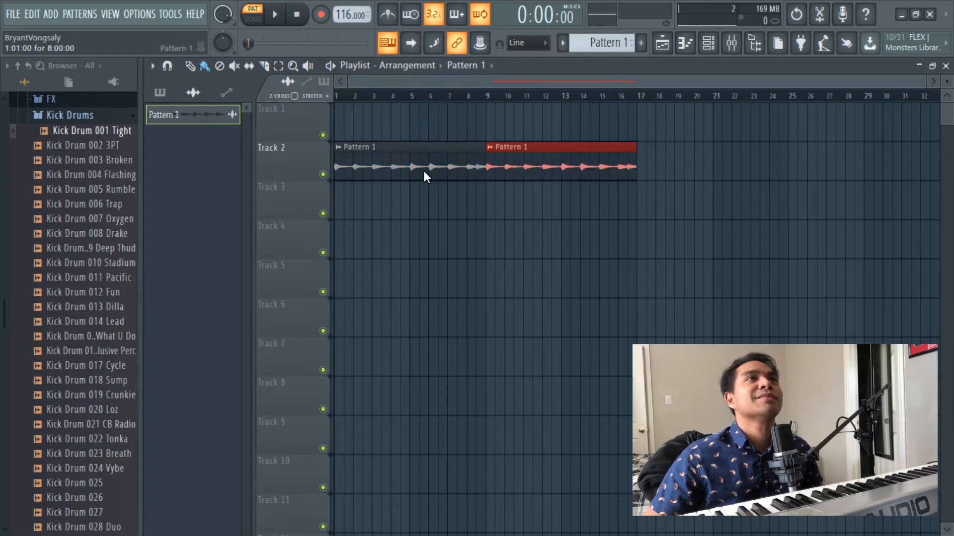
pyautogui.hotkey('ctrl', 'a')
pyautogui.moveTo(401, 171); pyautogui.dragTo(344, 86)
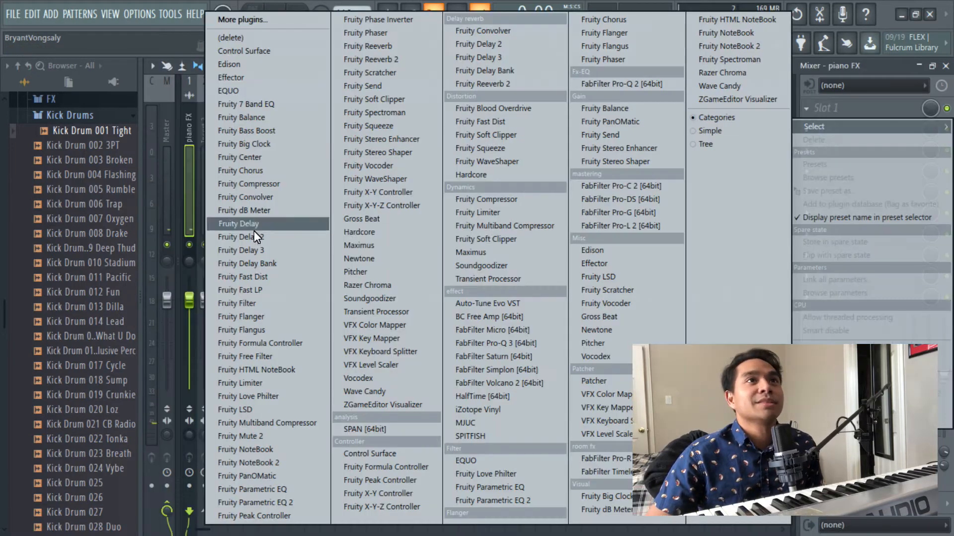
# - Add FabFilter Pro-Q 3 to the piano FX mixer track and load its Low Cut preset
pyautogui.click(495, 348)
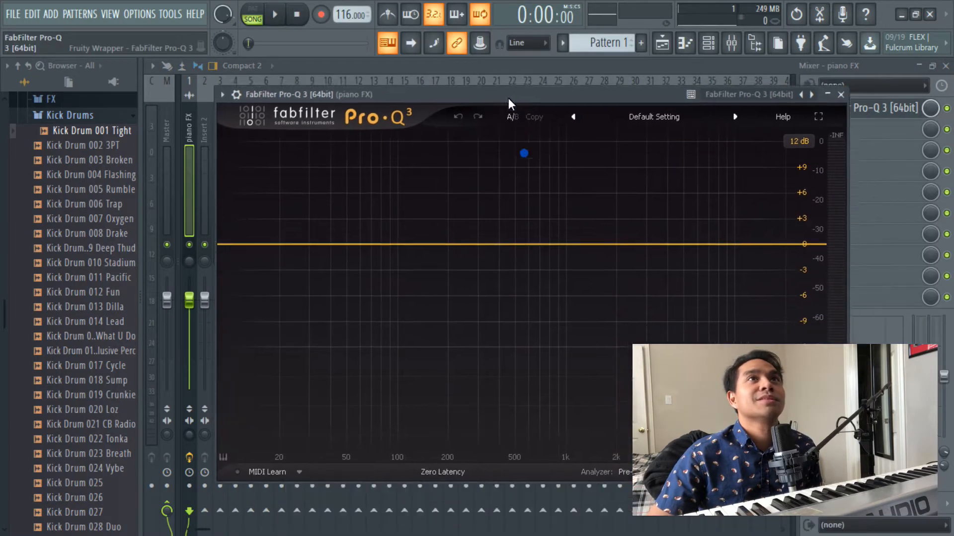
pyautogui.click(648, 114)
pyautogui.click(608, 417)
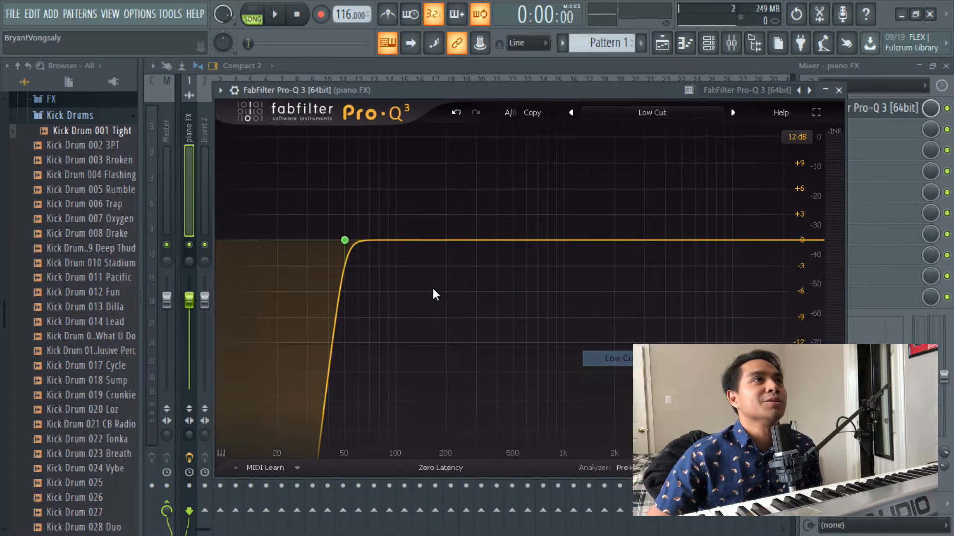
# - While the piano plays, move the Pro-Q 3 low cut to about 198 Hz and add a 12 dB/oct high cut around 3 kHz
pyautogui.press('space')
pyautogui.moveTo(348, 242)
pyautogui.moveTo(347, 242); pyautogui.dragTo(425, 243)
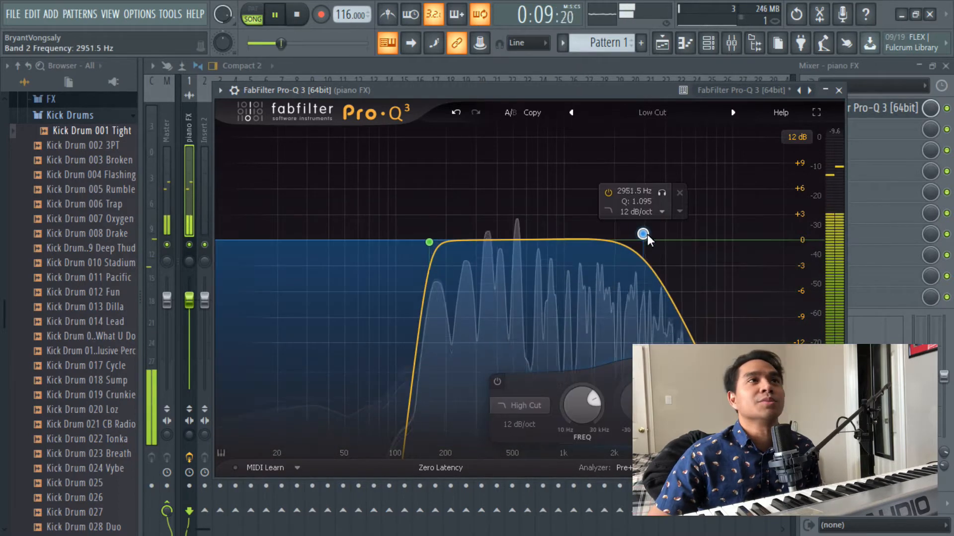
pyautogui.moveTo(428, 244); pyautogui.dragTo(464, 242)
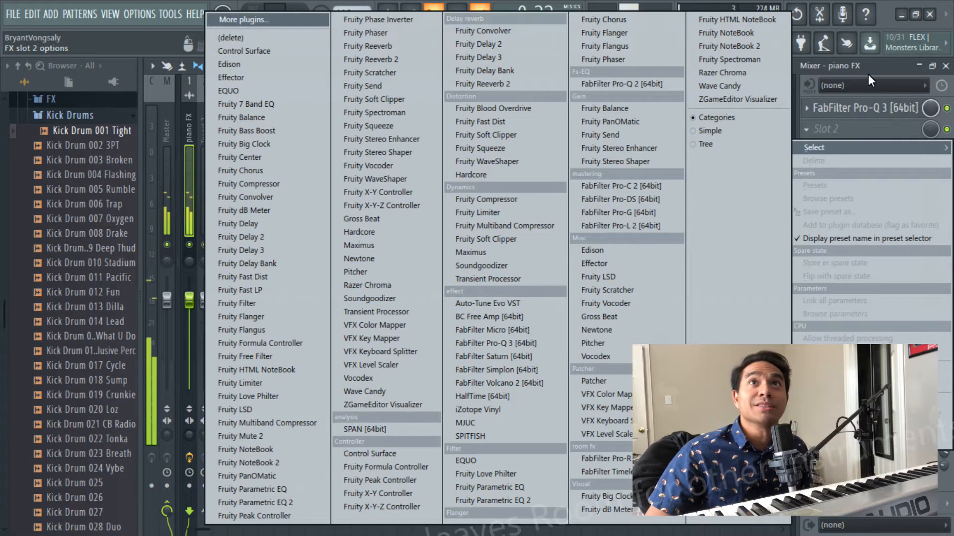
pyautogui.click(855, 103)
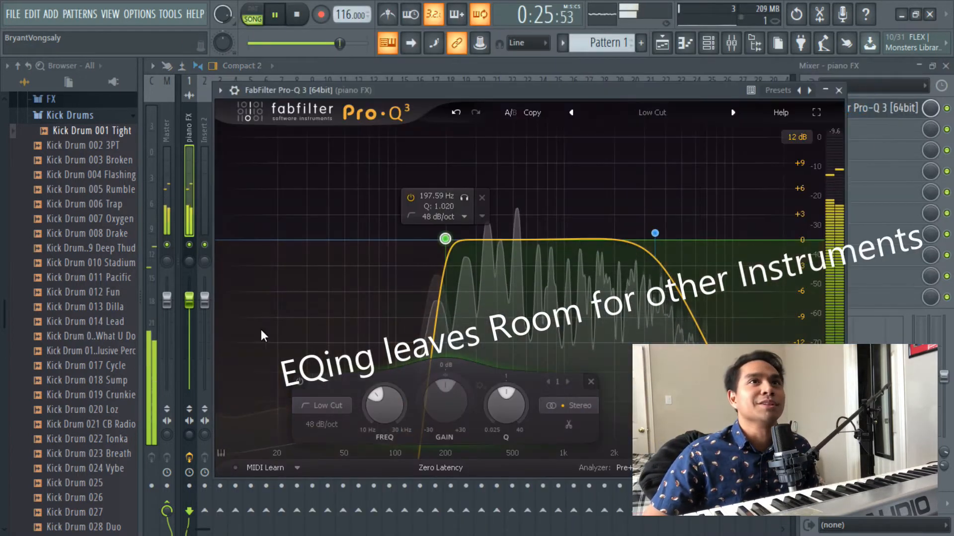
pyautogui.click(824, 90)
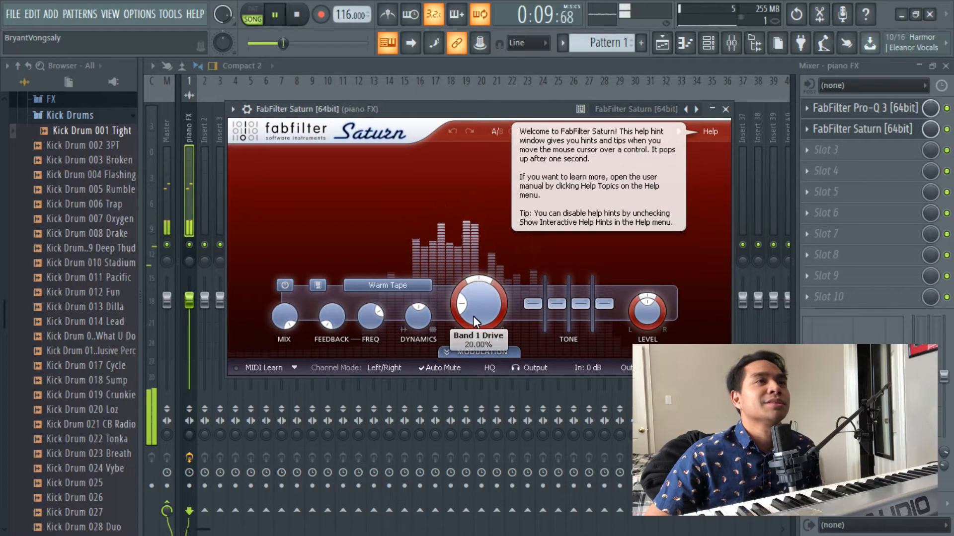
# - Raise FabFilter Saturn's Band 1 Drive to about 39%, and add iZotope Vinyl with a warp depth of about 13%
pyautogui.moveTo(473, 315); pyautogui.dragTo(465, 290)
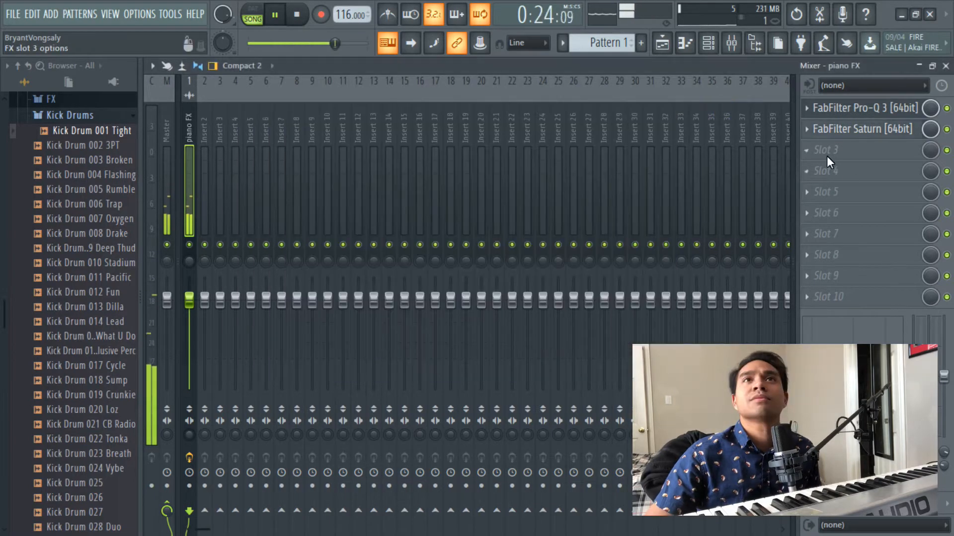
pyautogui.click(825, 156)
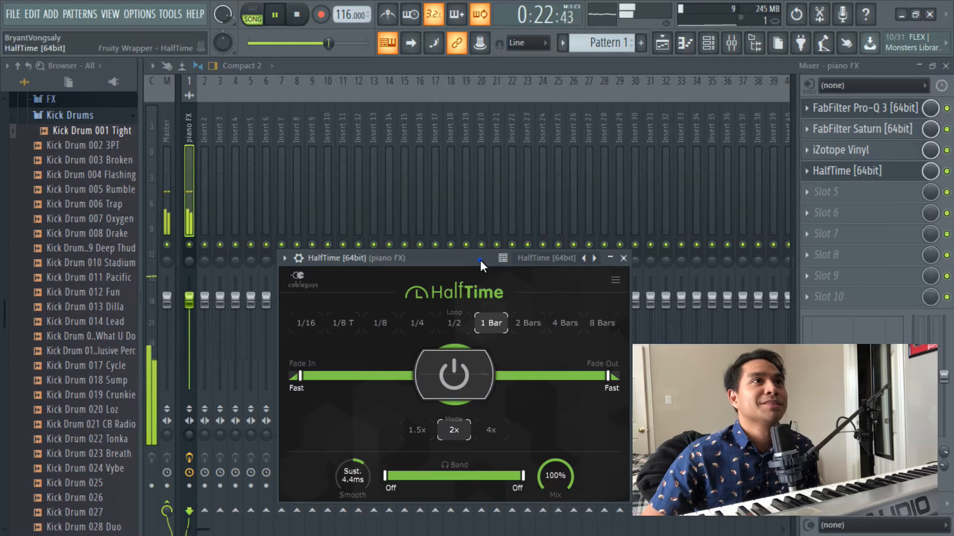
pyautogui.moveTo(481, 260); pyautogui.dragTo(495, 103)
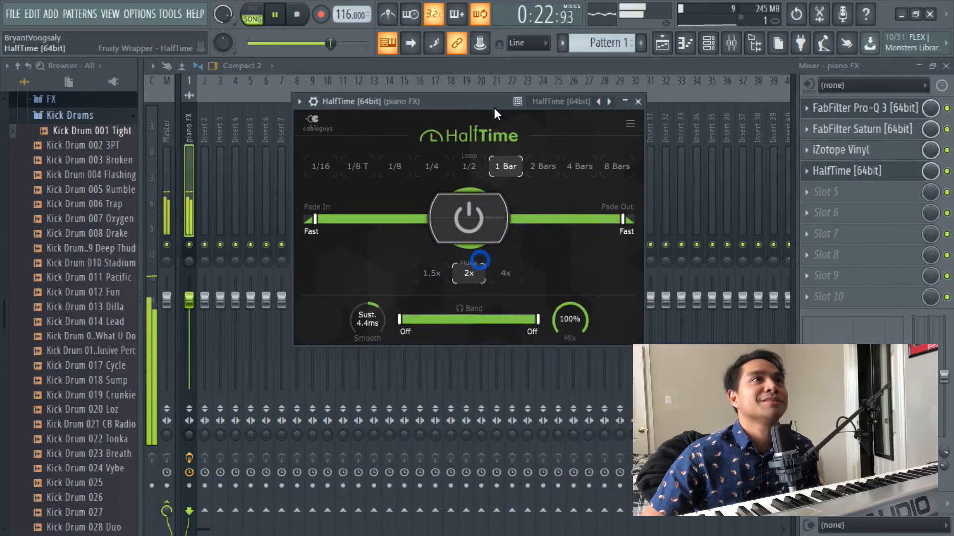
# - Set HalfTime's loop length to 1/2, limit its band to frequencies below 127 Hz, and close the plugin
pyautogui.click(471, 166)
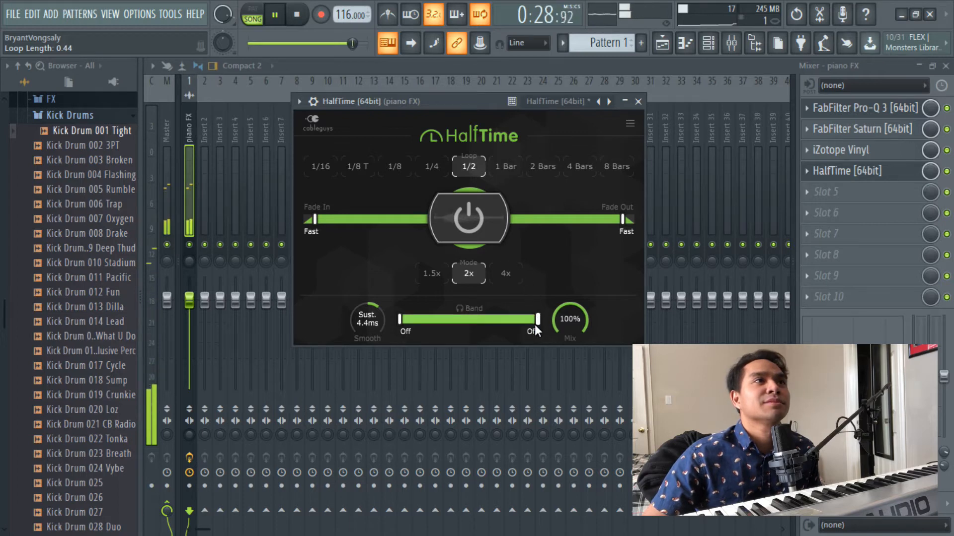
pyautogui.moveTo(533, 320); pyautogui.dragTo(433, 326)
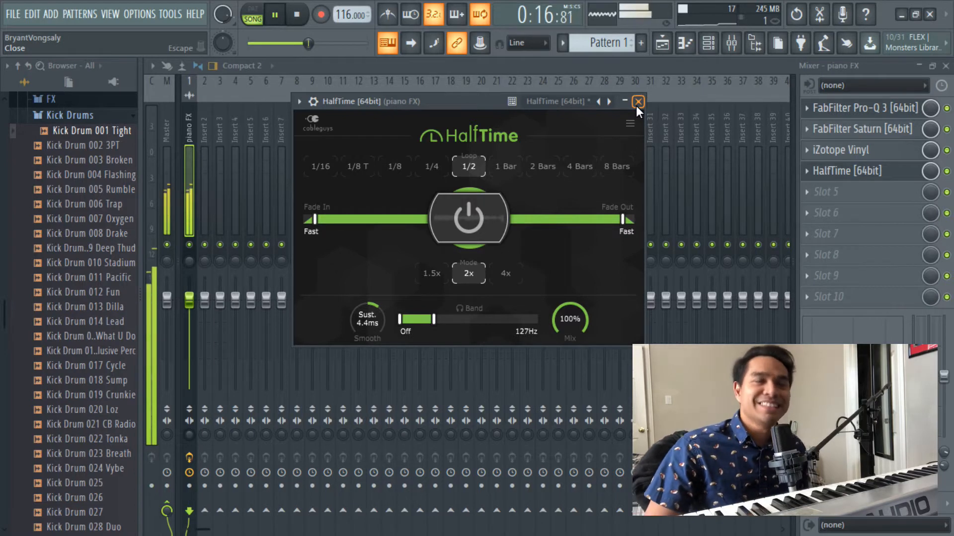
pyautogui.click(639, 102)
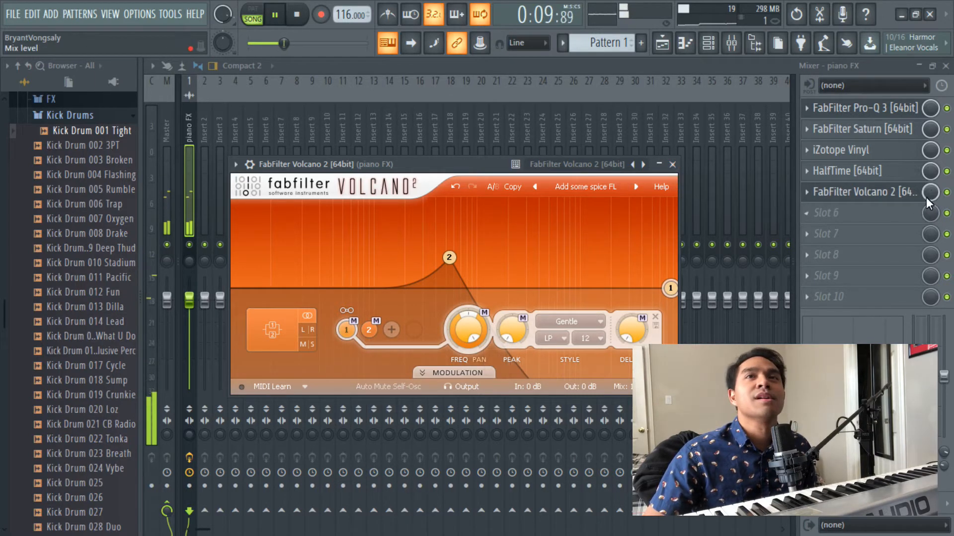
# - Close FabFilter Volcano 2 and lower its mix level on the piano FX track
pyautogui.press('Escape')
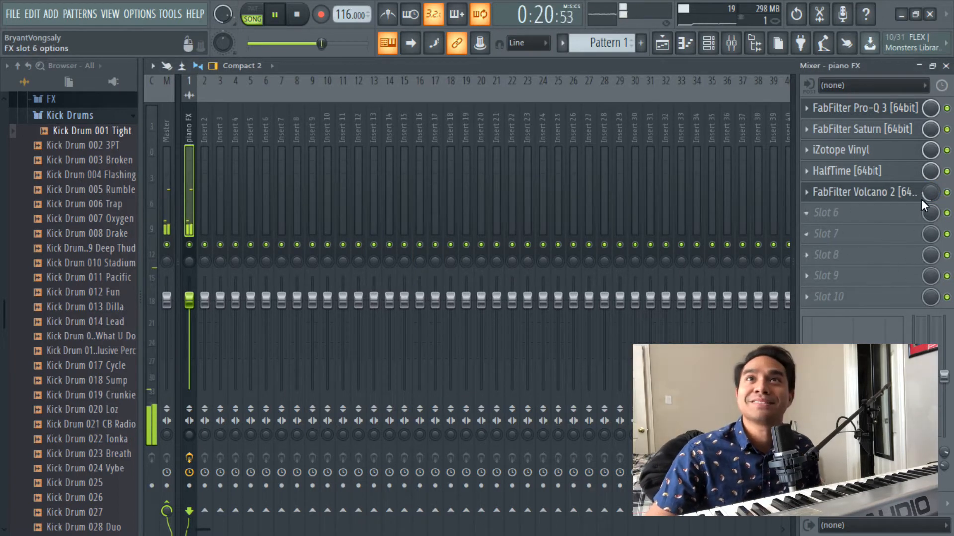
pyautogui.moveTo(929, 191); pyautogui.dragTo(929, 192)
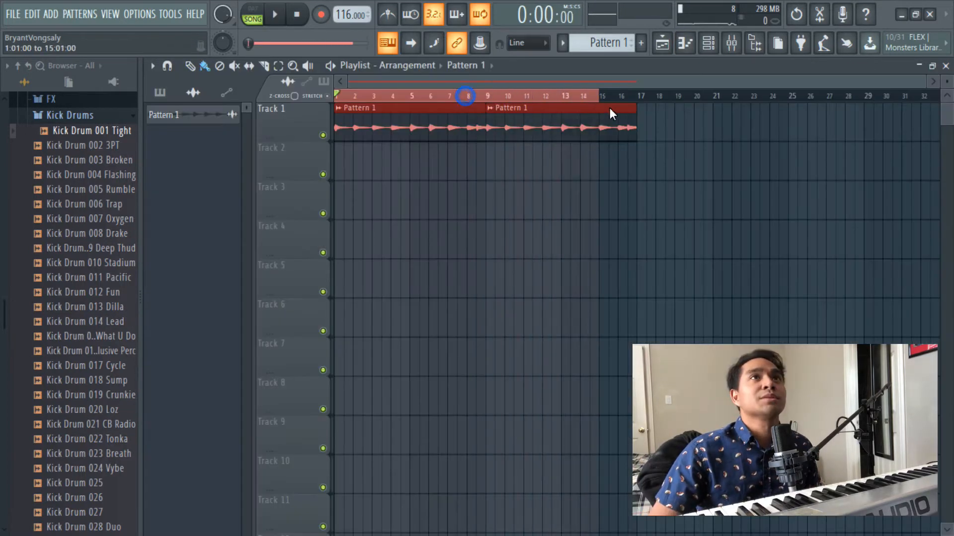
# - Export the selected 16 bars of processed piano as a WAV file and play back the rendered melody
pyautogui.moveTo(609, 108); pyautogui.dragTo(636, 109)
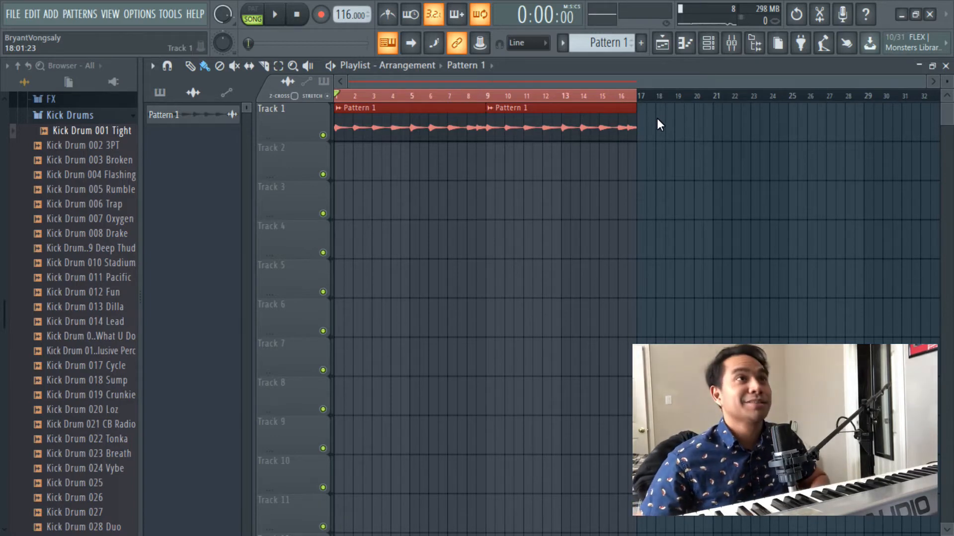
pyautogui.hotkey('ctrl', 'r')
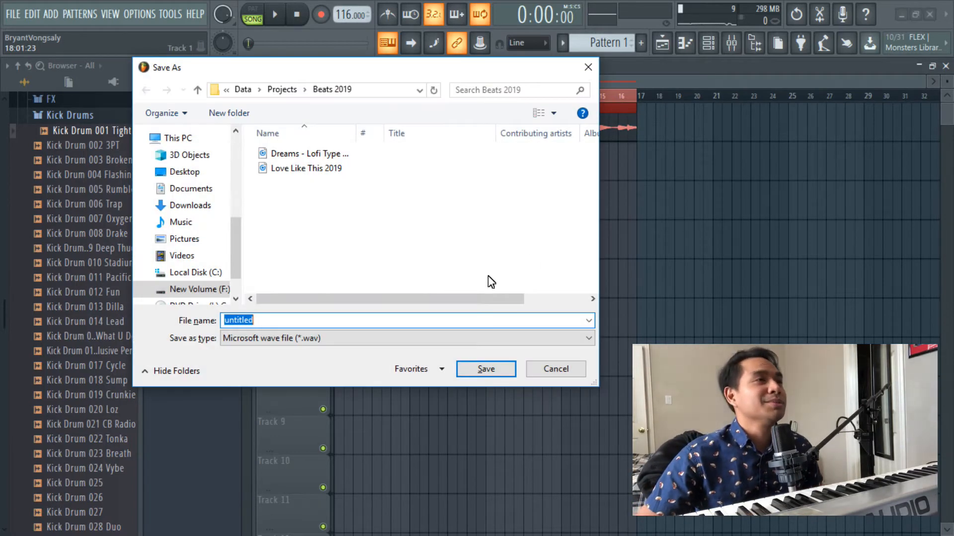
pyautogui.press('space')
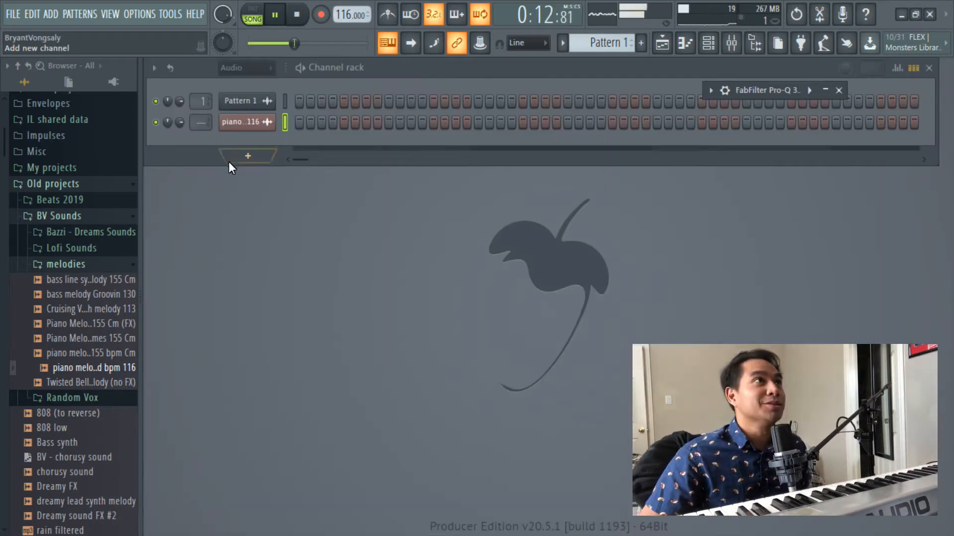
pyautogui.press('space')
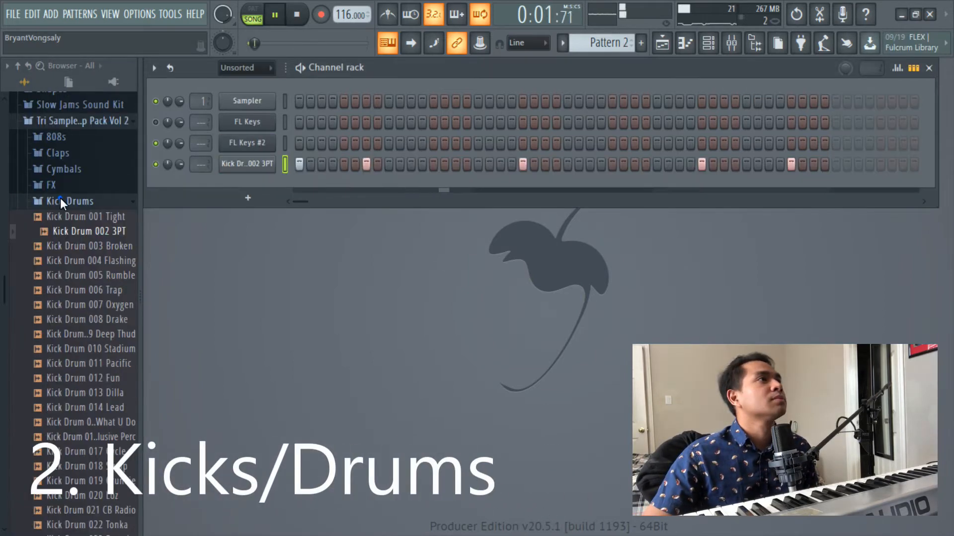
# - Add Snare Drum 003 808 from the Tri Samples pack to Pattern 2 and slightly raise the velocity of its last note
pyautogui.click(61, 199)
pyautogui.scroll(2, 127, 278)
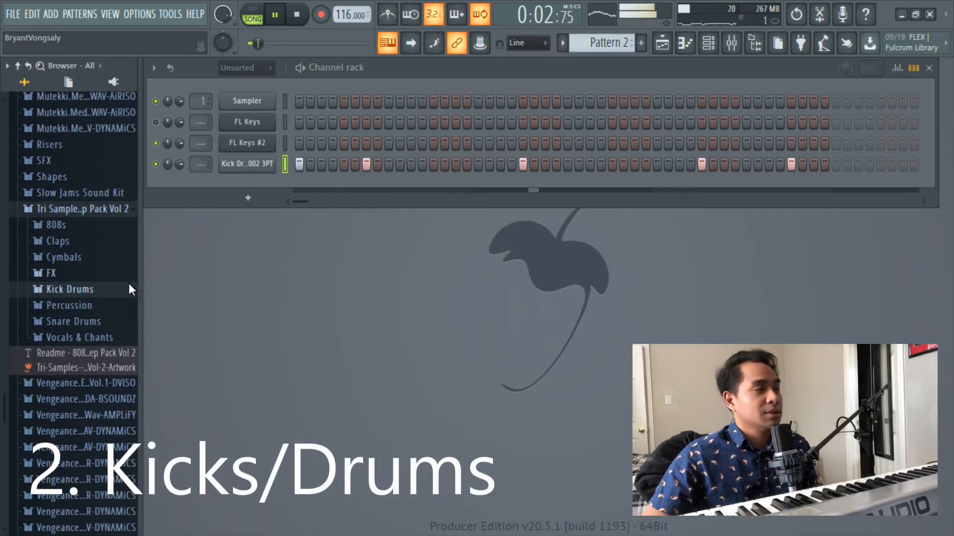
pyautogui.click(83, 321)
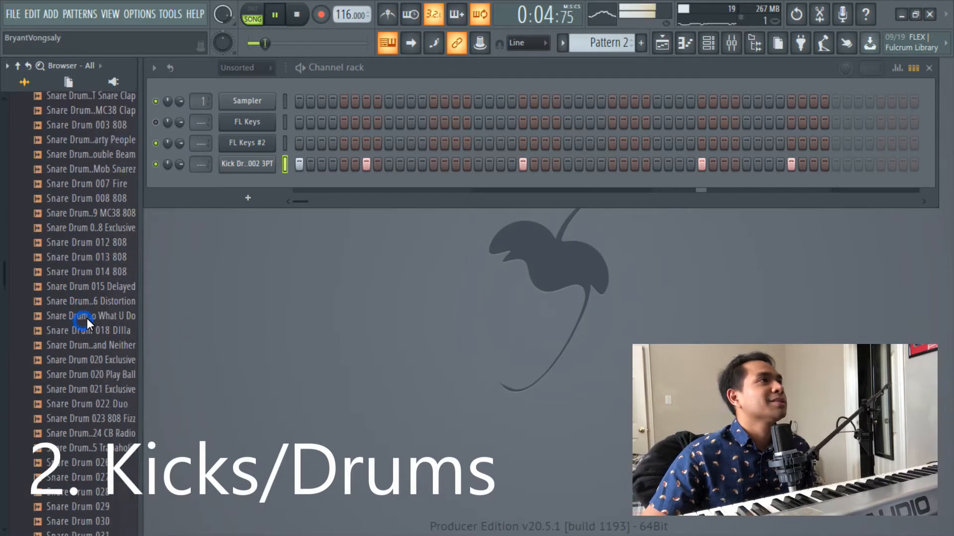
pyautogui.click(83, 175)
pyautogui.click(84, 190)
pyautogui.moveTo(83, 193); pyautogui.dragTo(273, 187)
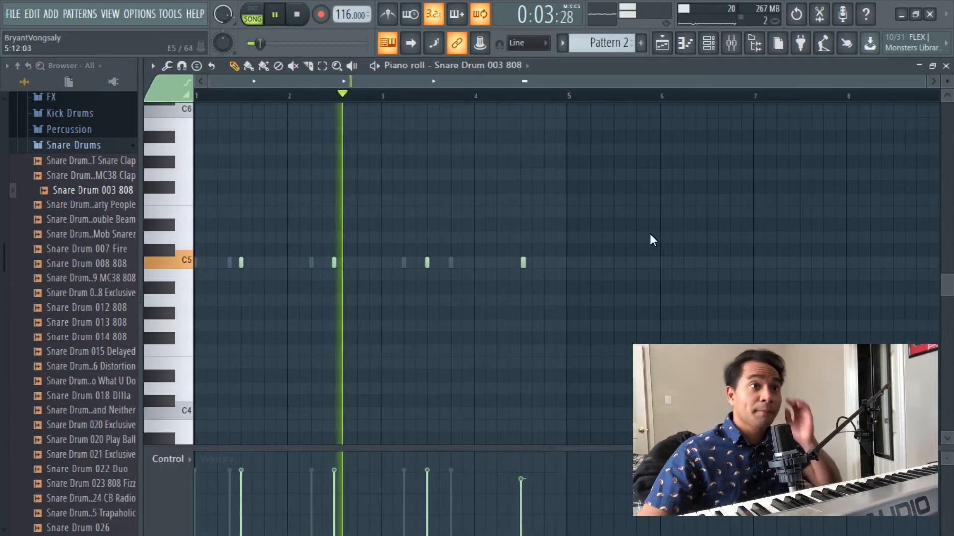
pyautogui.moveTo(523, 479); pyautogui.dragTo(524, 473)
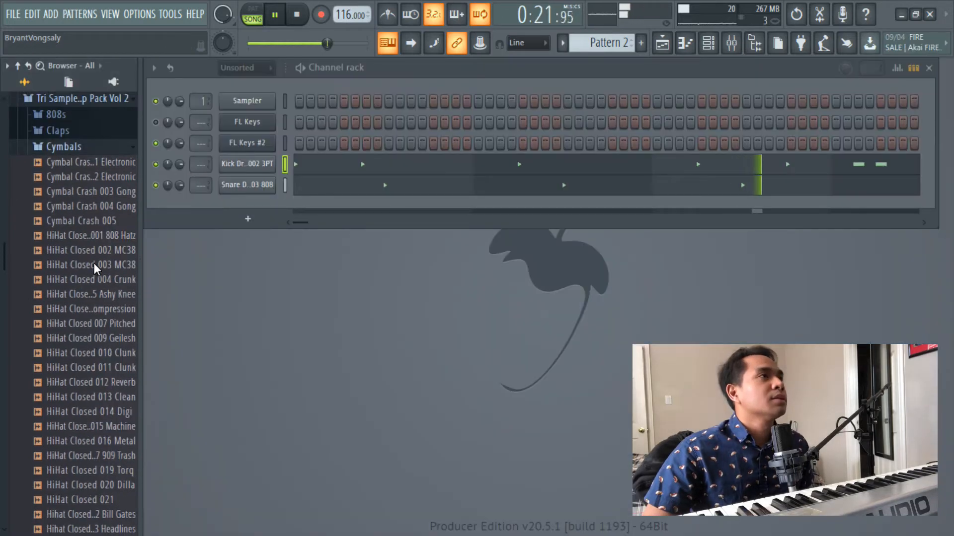
# - Add HiHat Closed 013 Clean from the Cymbals folder as a channel and fill it on every 2 steps
pyautogui.scroll(2, 96, 260)
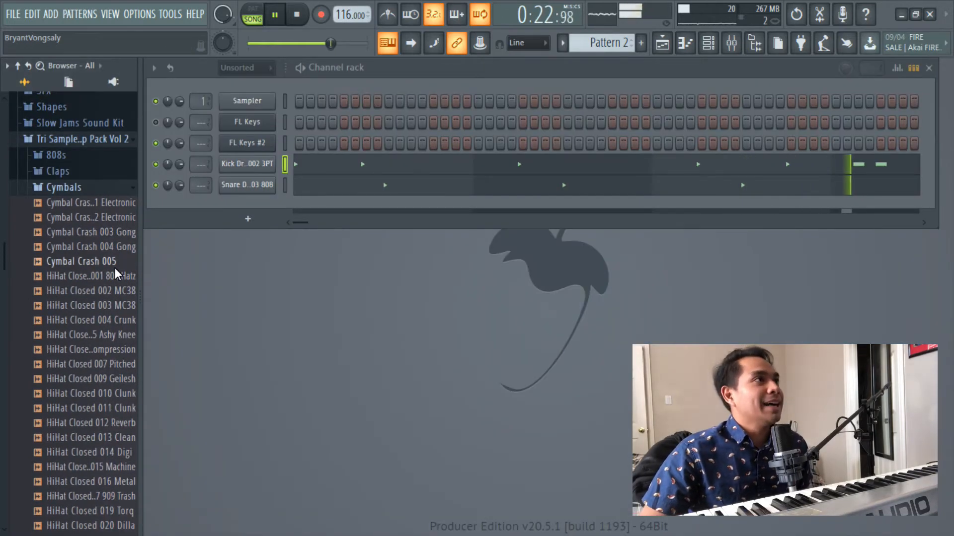
pyautogui.scroll(-4, 109, 261)
pyautogui.click(97, 350)
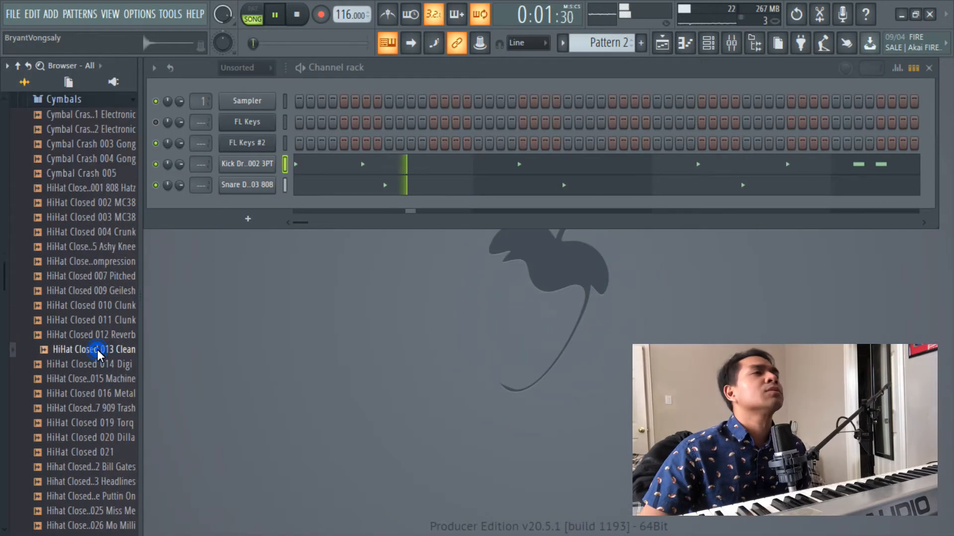
pyautogui.moveTo(97, 350); pyautogui.dragTo(249, 208)
pyautogui.rightClick(248, 207)
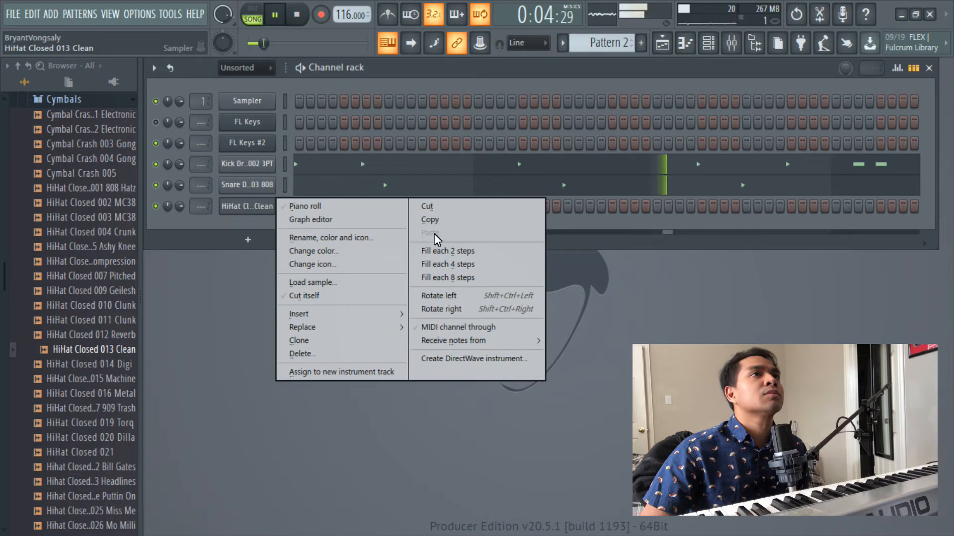
pyautogui.click(445, 248)
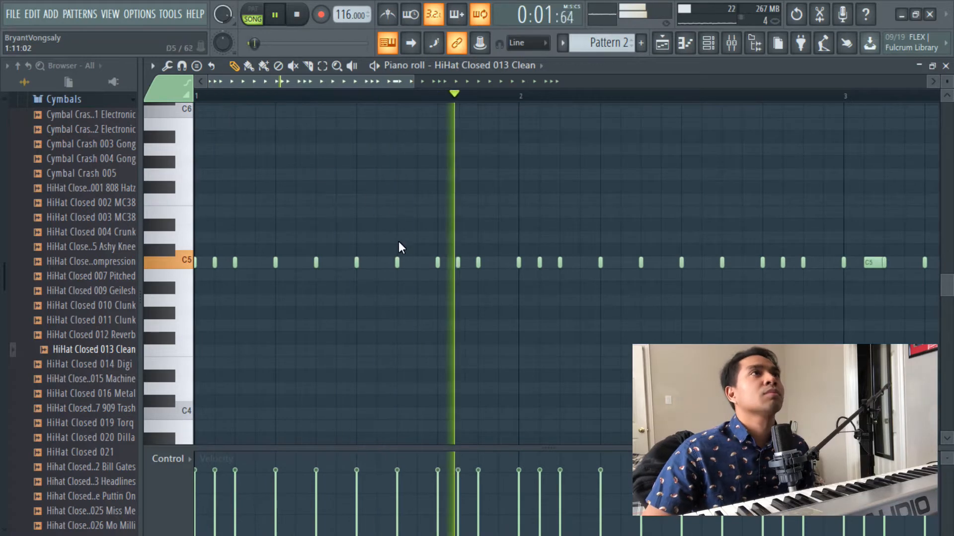
# - Vary the velocities of the HiHat Closed 013 Clean notes in bar 1 by lowering several of them, and play back the result
pyautogui.scroll(-2, 365, 97)
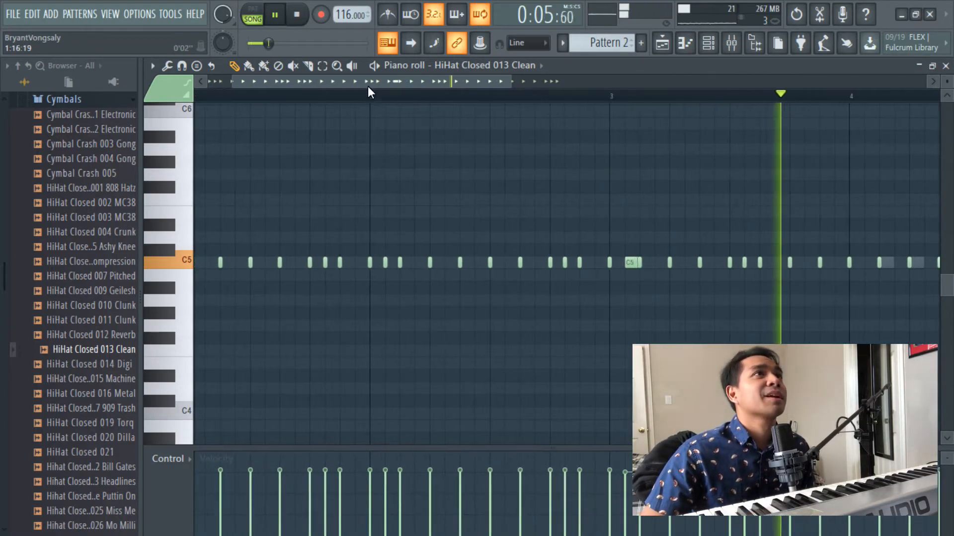
pyautogui.moveTo(367, 82); pyautogui.dragTo(338, 129)
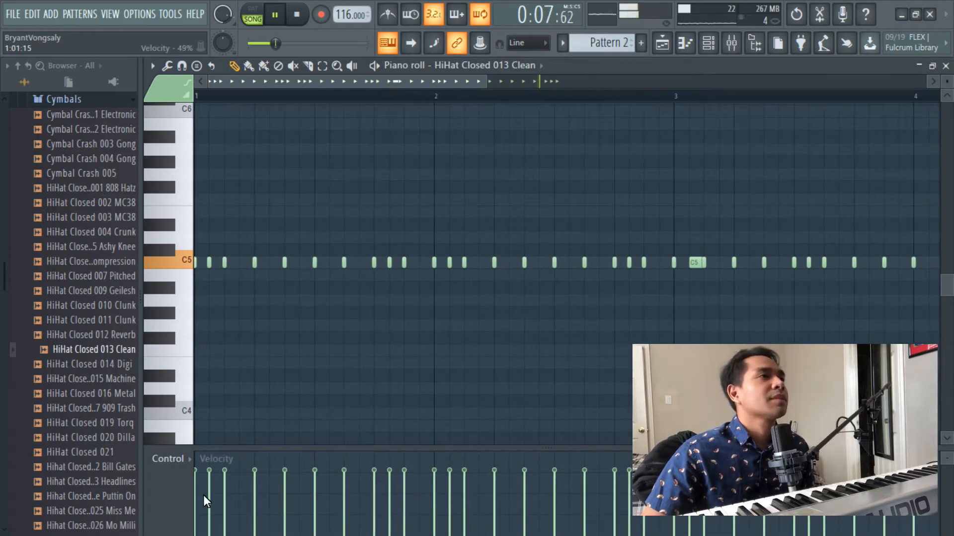
pyautogui.press('space')
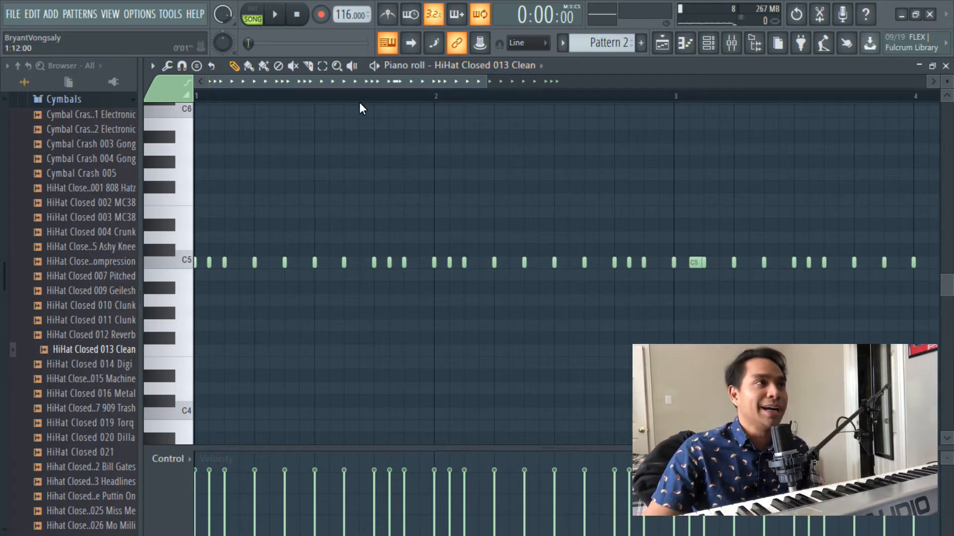
pyautogui.click(209, 484)
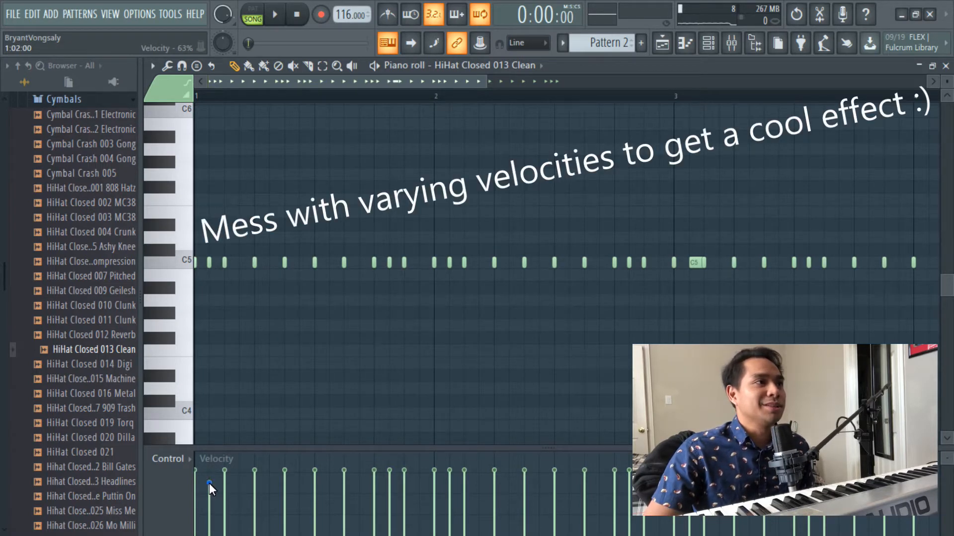
pyautogui.press('space')
pyautogui.press('space')
pyautogui.click(254, 484)
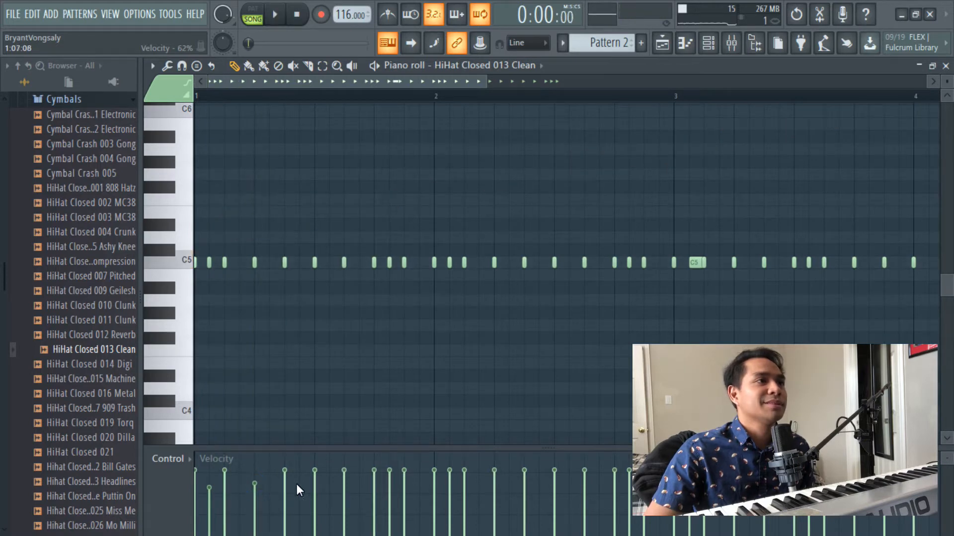
pyautogui.click(315, 486)
pyautogui.click(374, 475)
pyautogui.click(389, 481)
pyautogui.moveTo(204, 489); pyautogui.dragTo(212, 478)
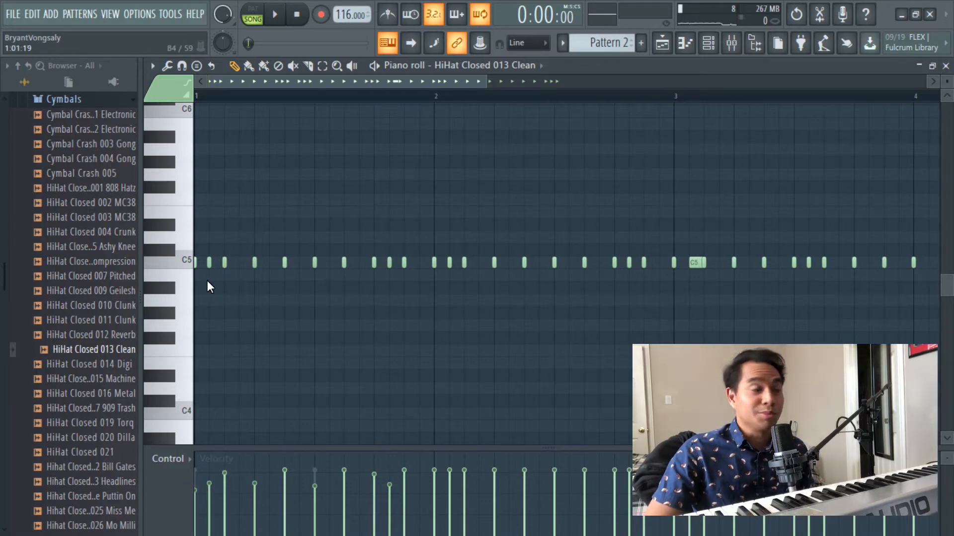
pyautogui.press('space')
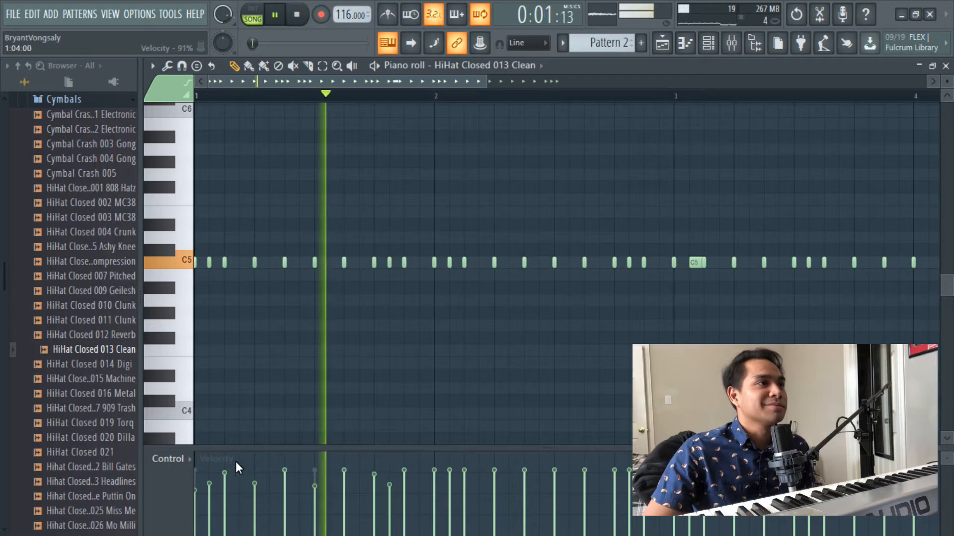
# - Pitch down the triple hi-hat notes late in bars 1 and 2 and vary the velocities of the bar 2 group
pyautogui.press('space')
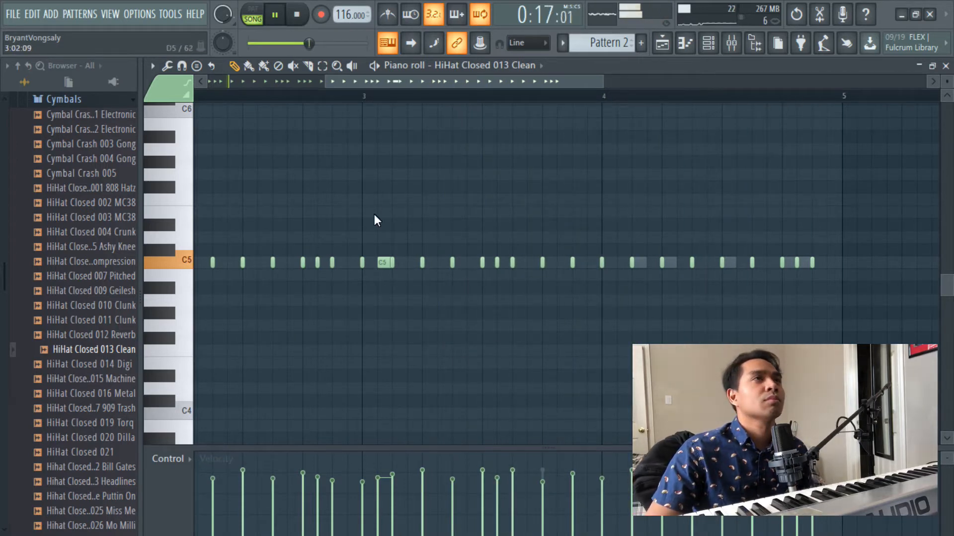
pyautogui.scroll(-3, 355, 94)
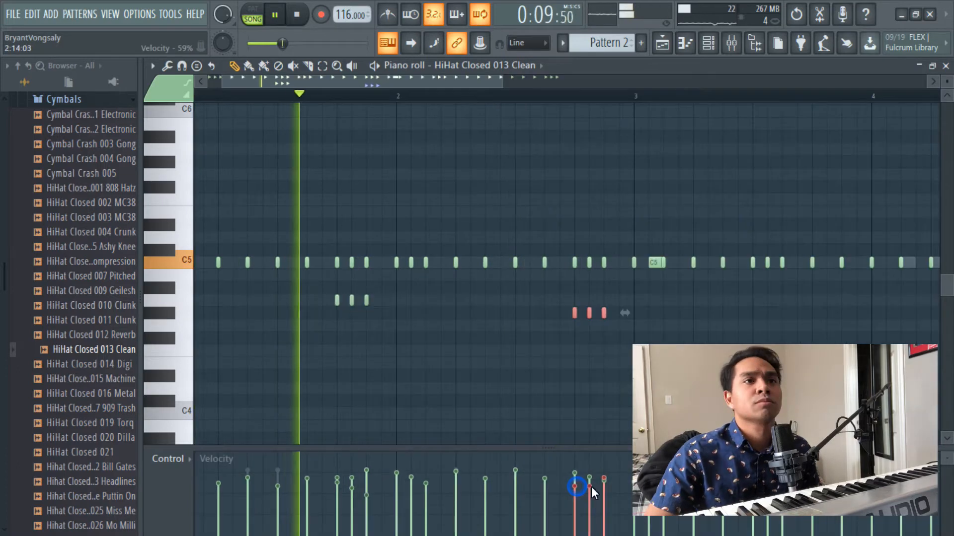
pyautogui.moveTo(601, 486)
pyautogui.mouseDown()
pyautogui.moveTo(608, 477)
pyautogui.moveTo(591, 482)
pyautogui.mouseUp()
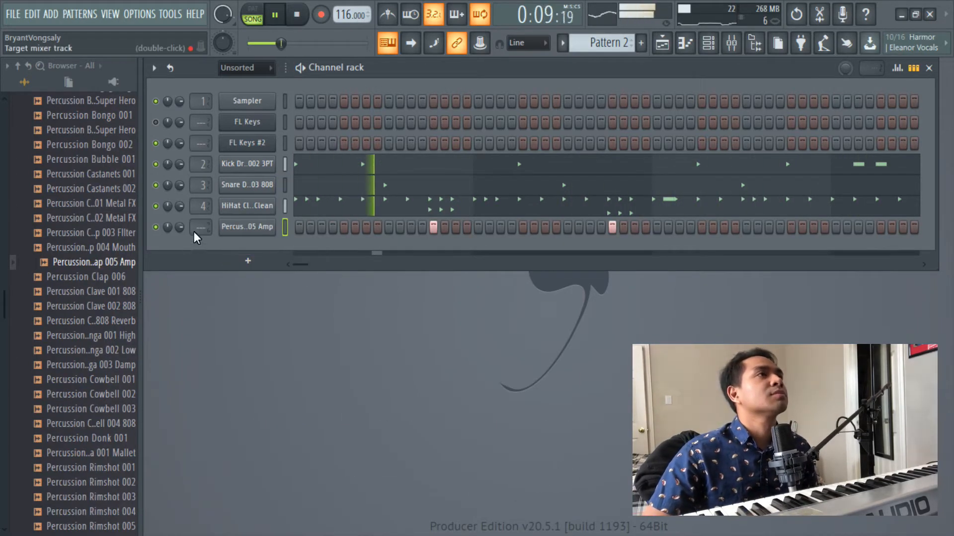
# - Route Percussion Clap 005 Amp to mixer track 5 and filter out its low end with a Low Cut in FabFilter Pro-Q 3
pyautogui.scroll(2, 201, 227)
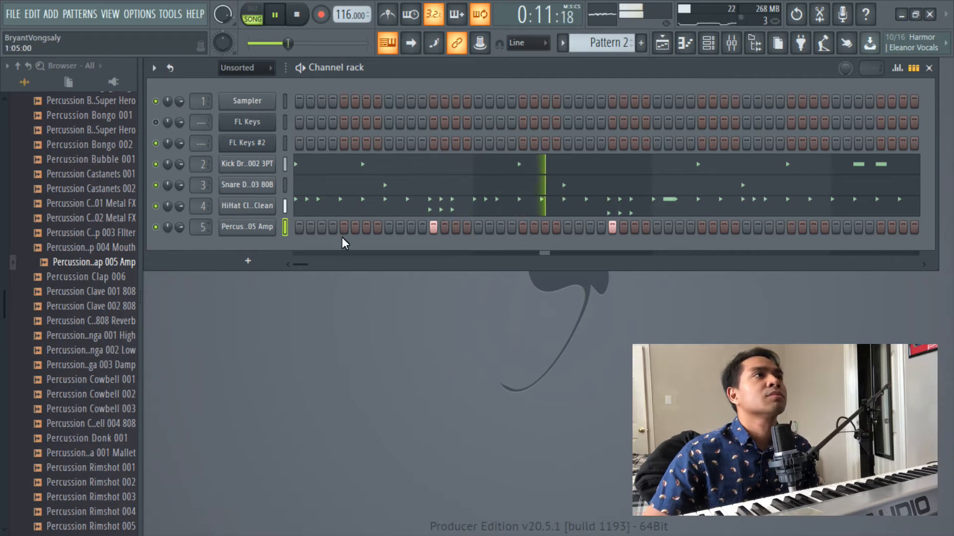
pyautogui.click(662, 43)
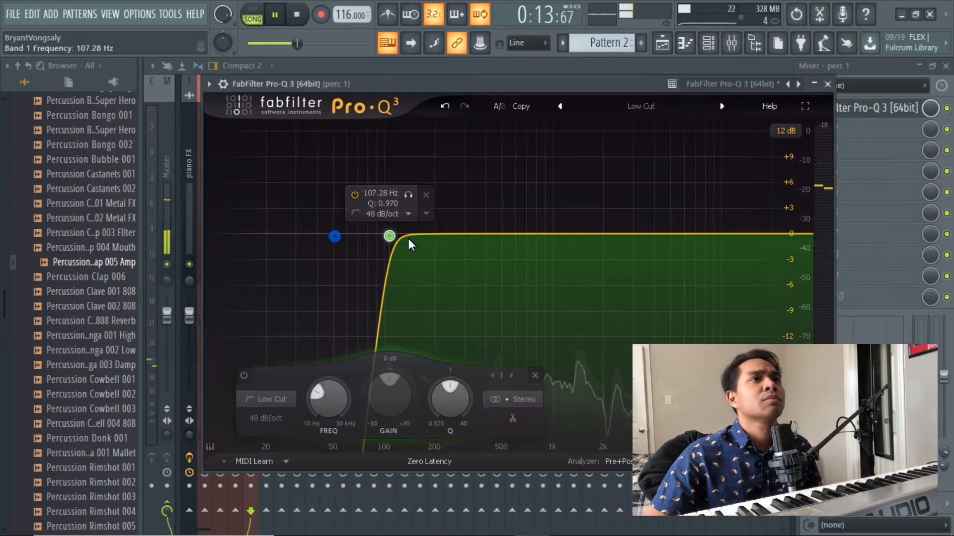
pyautogui.moveTo(389, 236); pyautogui.dragTo(490, 235)
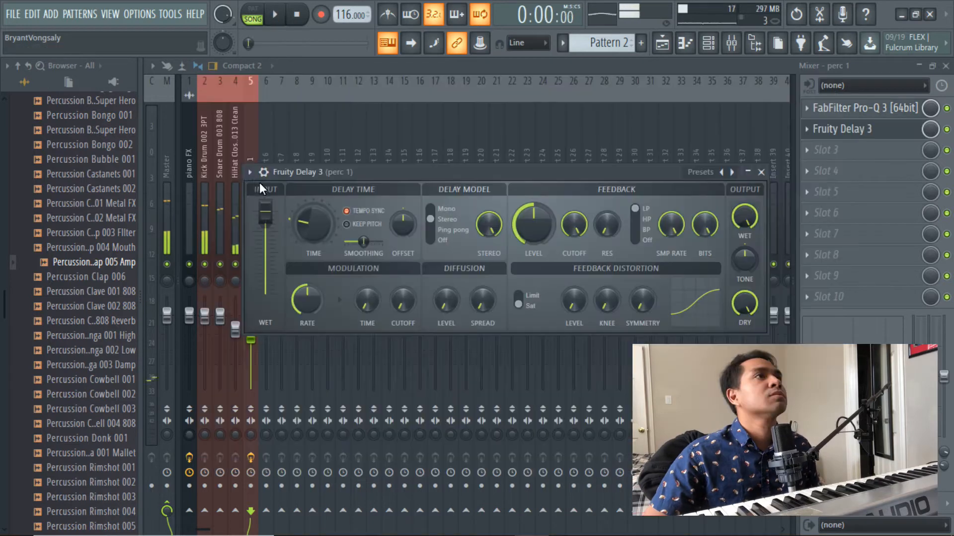
# - Apply the Ping pong preset to Fruity Delay 3 on the perc 1 track and lower its feedback cutoff during playback
pyautogui.click(250, 172)
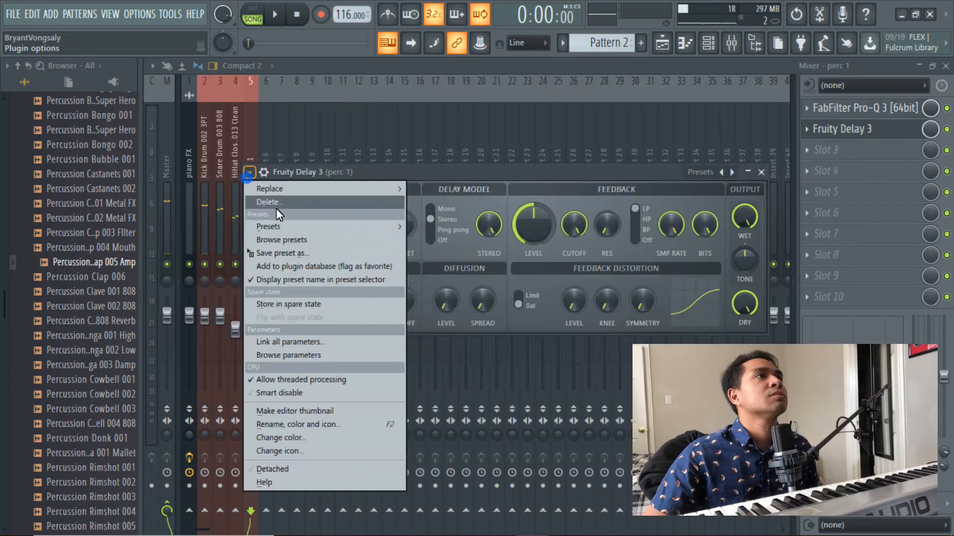
pyautogui.moveTo(285, 228)
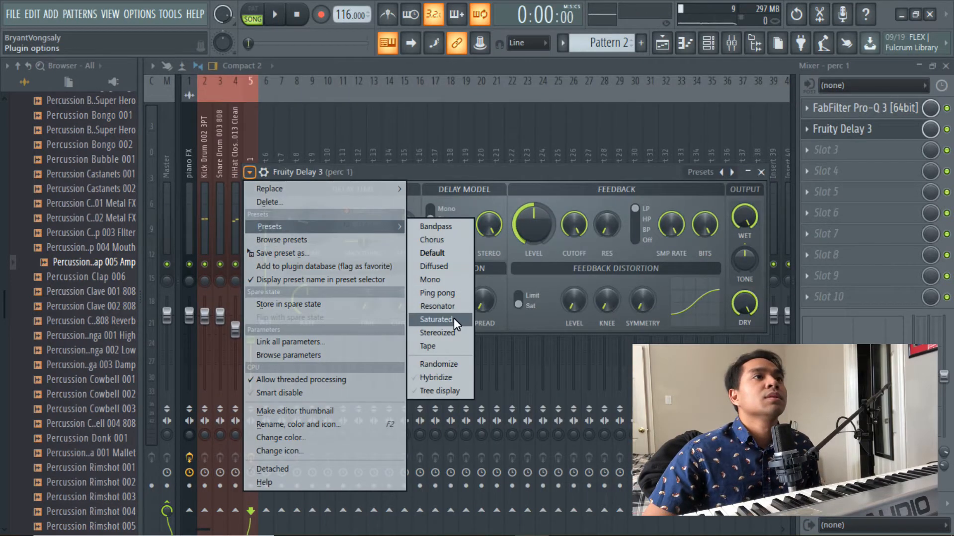
pyautogui.click(442, 294)
pyautogui.press('space')
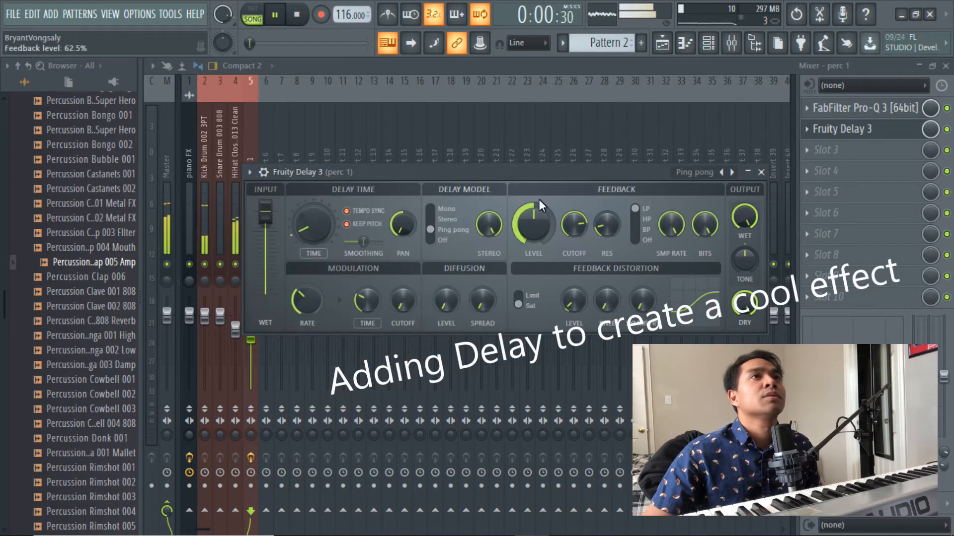
pyautogui.moveTo(535, 172); pyautogui.dragTo(544, 204)
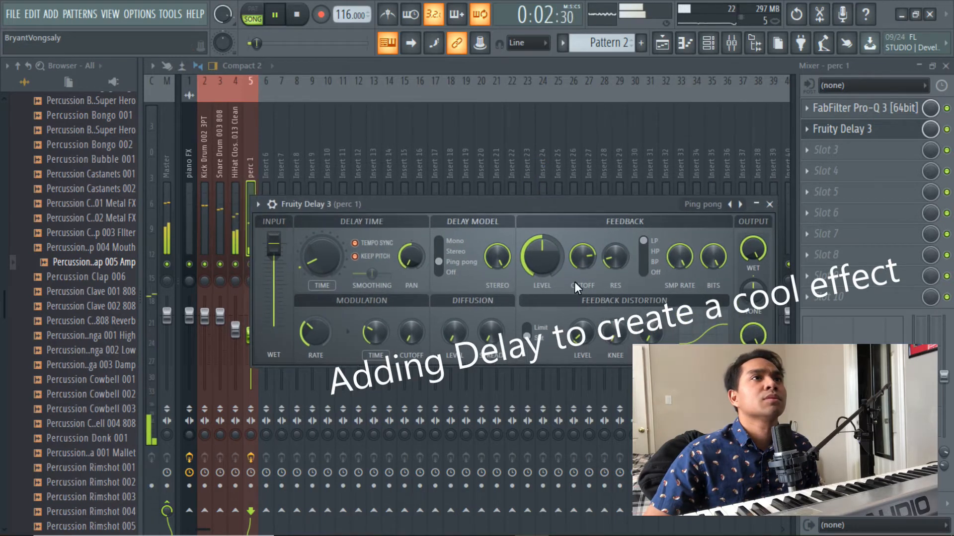
pyautogui.moveTo(579, 257); pyautogui.dragTo(577, 260)
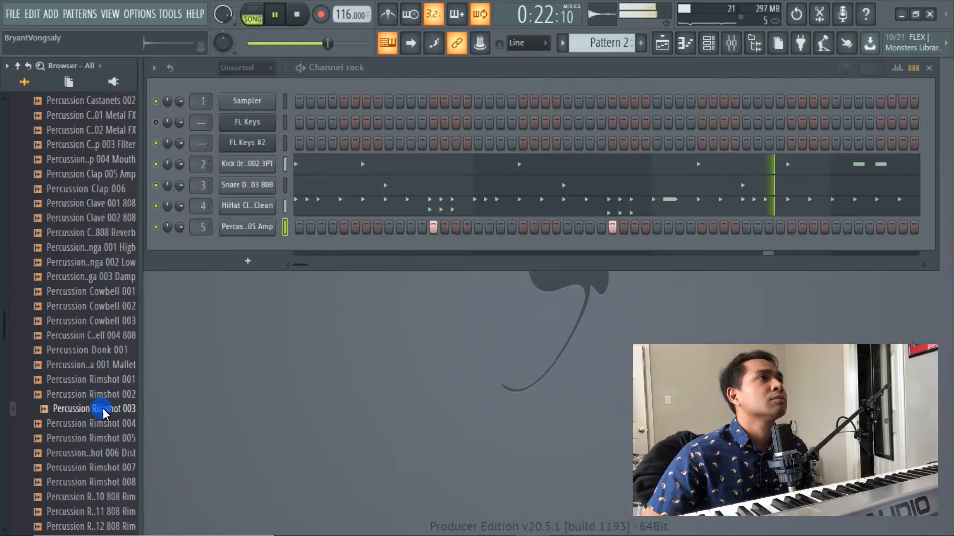
# - Add Percussion Rimshot 003 as a new channel and open it in the piano roll
pyautogui.moveTo(64, 411); pyautogui.dragTo(258, 245)
pyautogui.rightClick(263, 248)
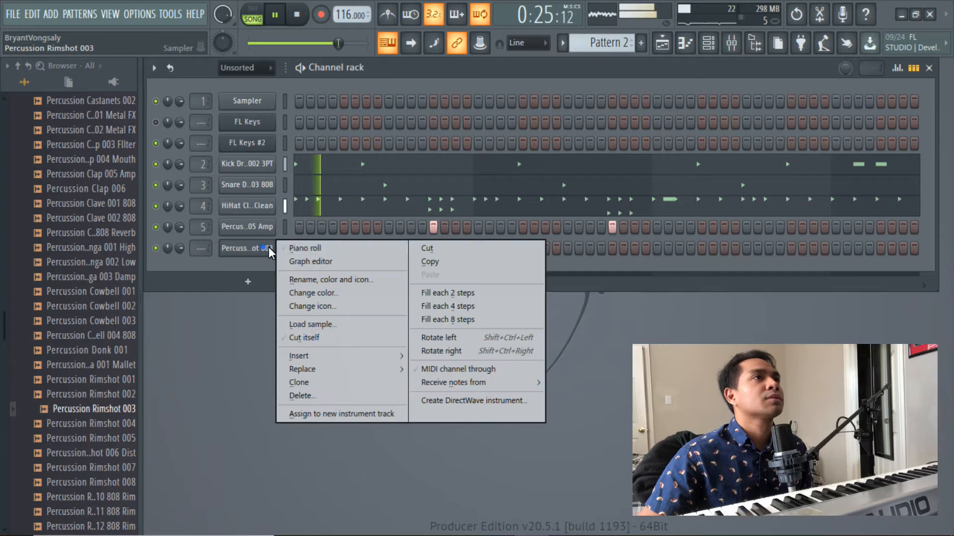
pyautogui.click(334, 248)
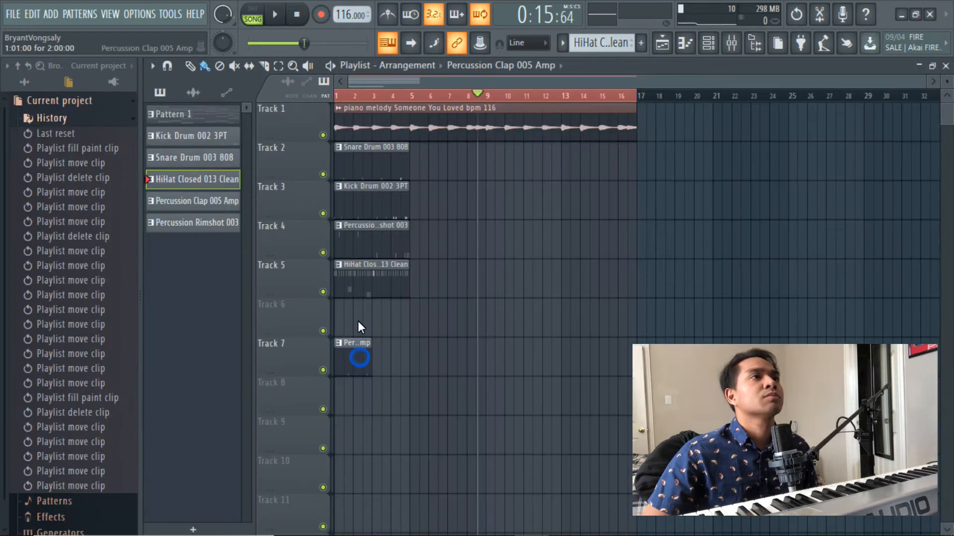
# - Place the Percussion Clap 005 Amp clip at bar 1 of the playlist and move it to Track 6
pyautogui.click(357, 357)
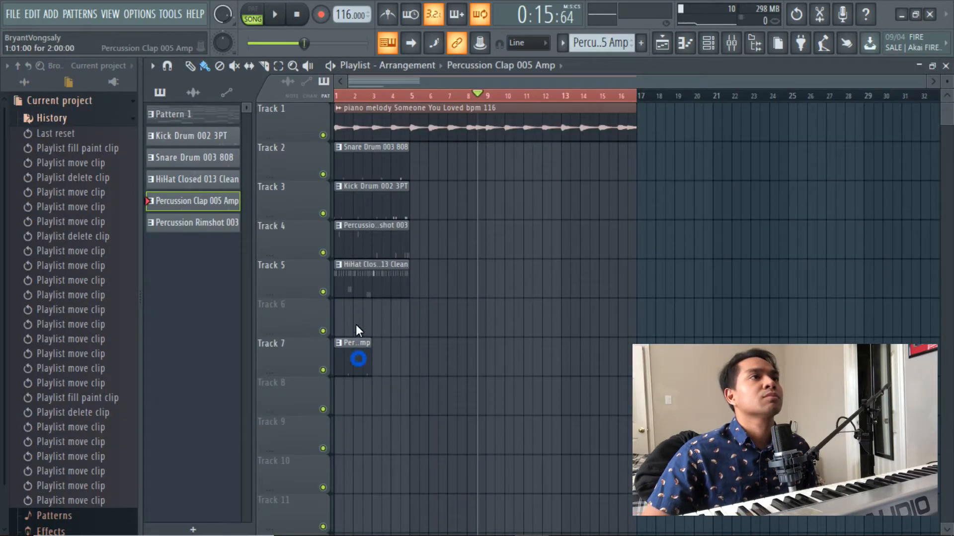
pyautogui.moveTo(356, 326); pyautogui.dragTo(356, 303)
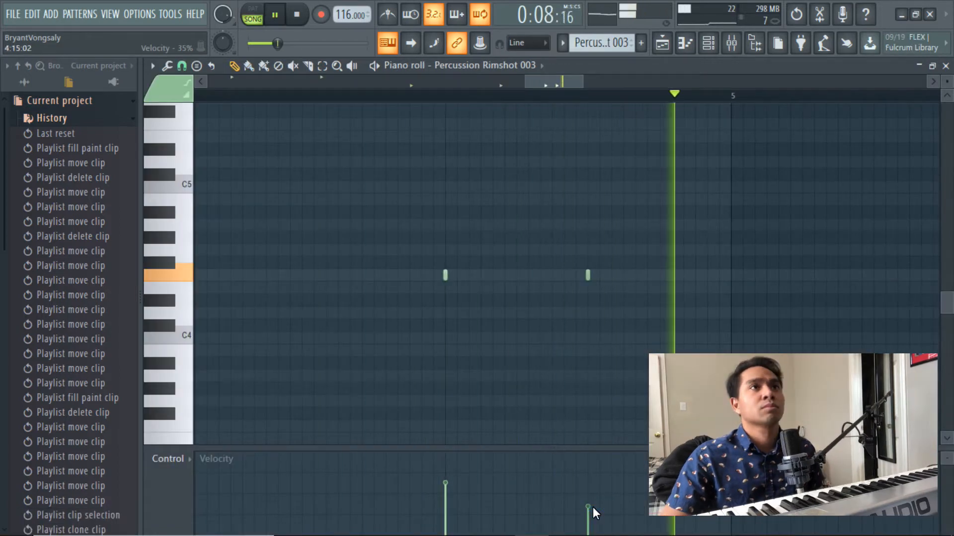
# - Review the Percussion Rimshot 003 notes in bar 4, close their editor and return to the playlist arrangement
pyautogui.scroll(-4, 518, 94)
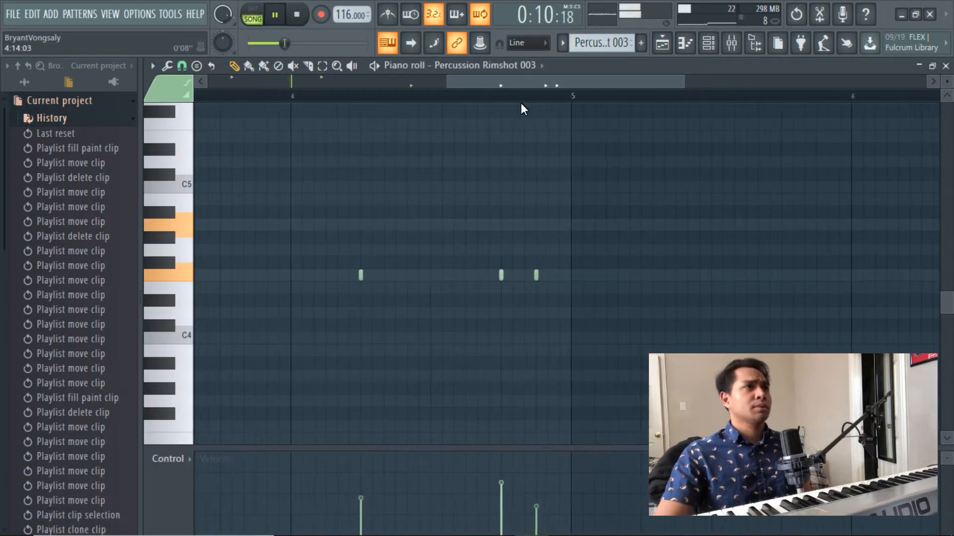
pyautogui.scroll(-3, 521, 103)
pyautogui.click(947, 67)
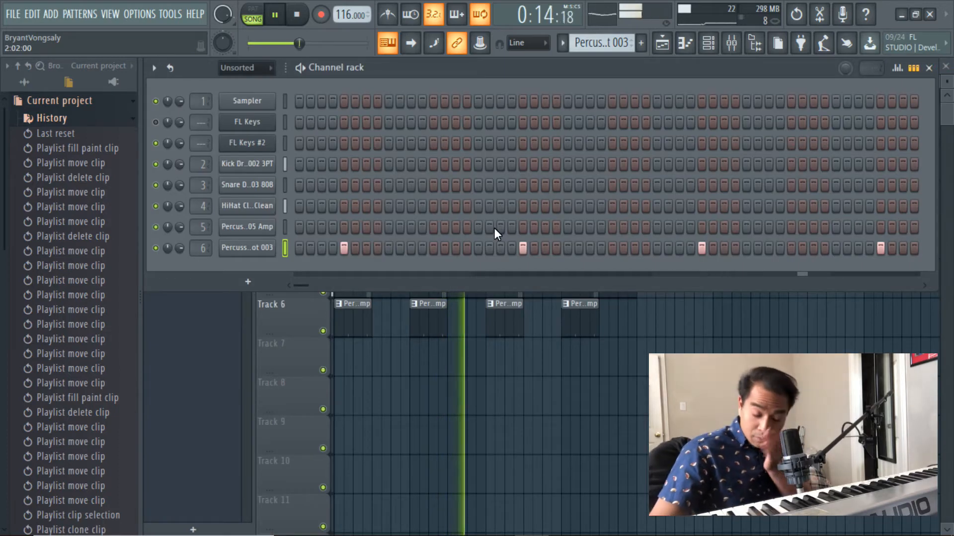
pyautogui.click(661, 47)
pyautogui.press('space')
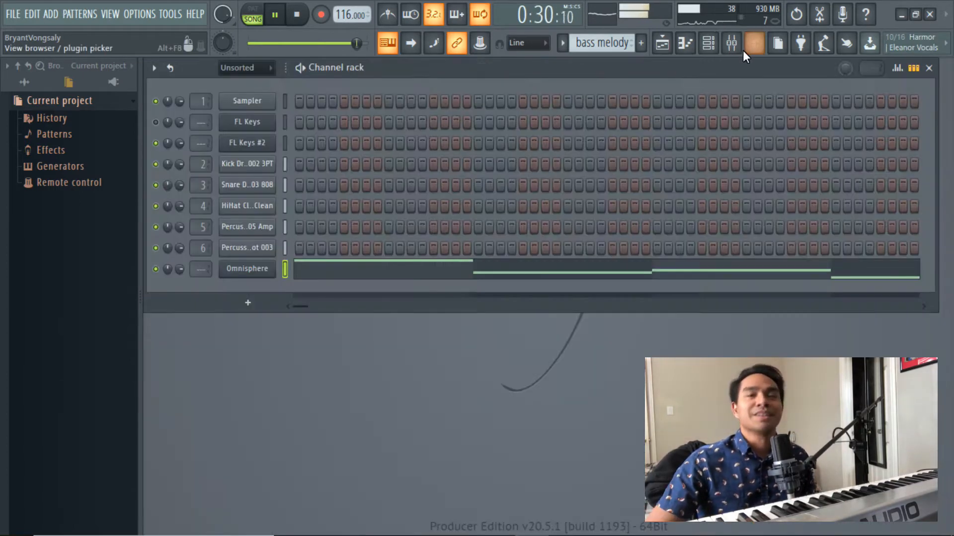
# - Open the bass melody pattern from Track 7 in the piano roll, examine its Omnisphere notes and play it back
pyautogui.click(734, 48)
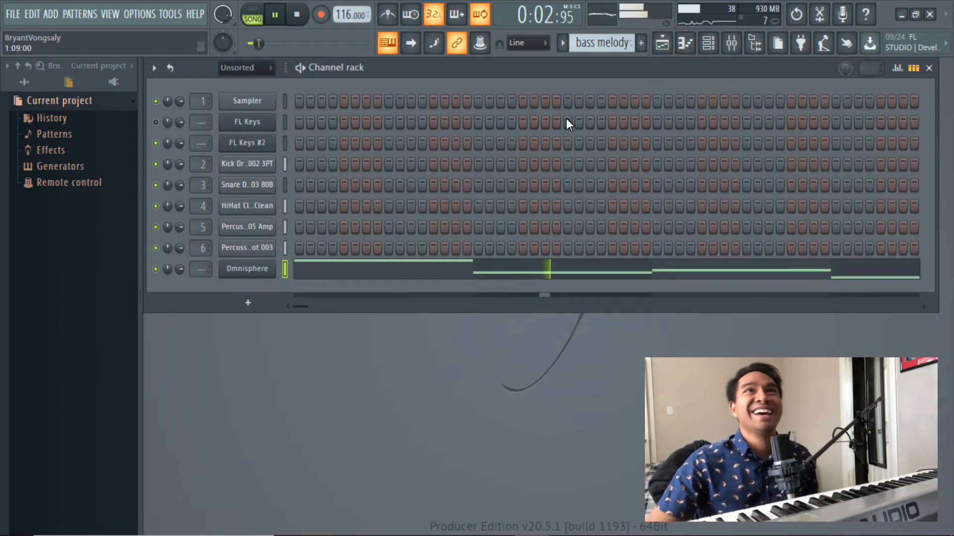
pyautogui.click(737, 40)
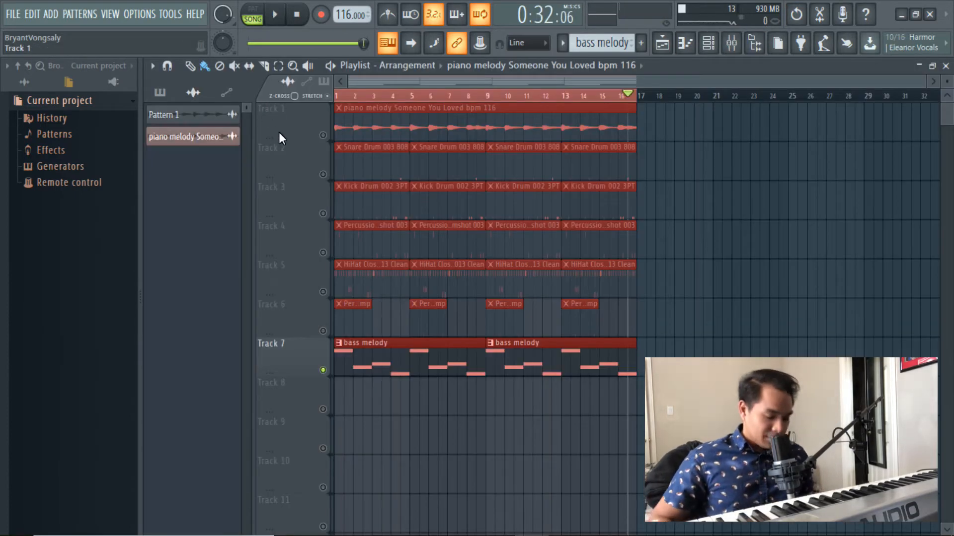
pyautogui.doubleClick(388, 356)
pyautogui.scroll(-1, 309, 101)
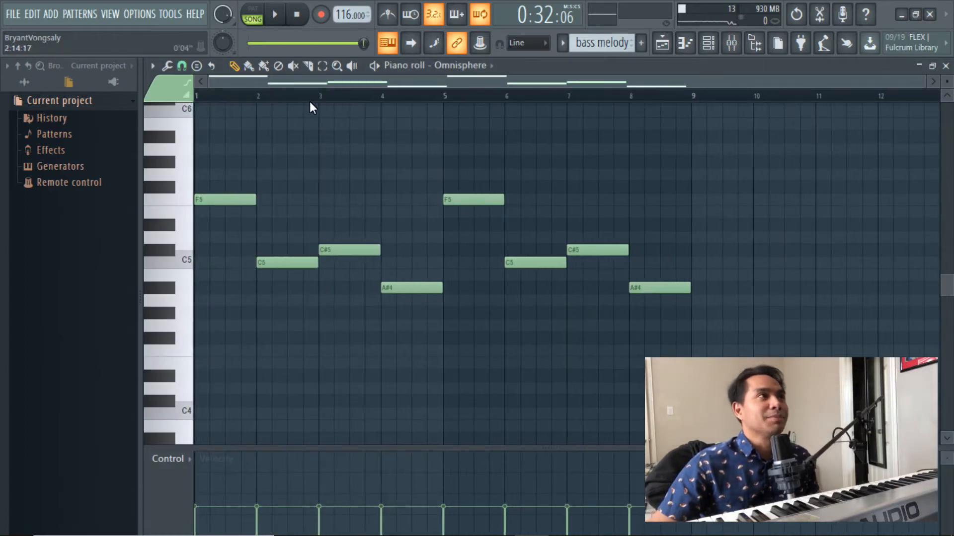
pyautogui.press('space')
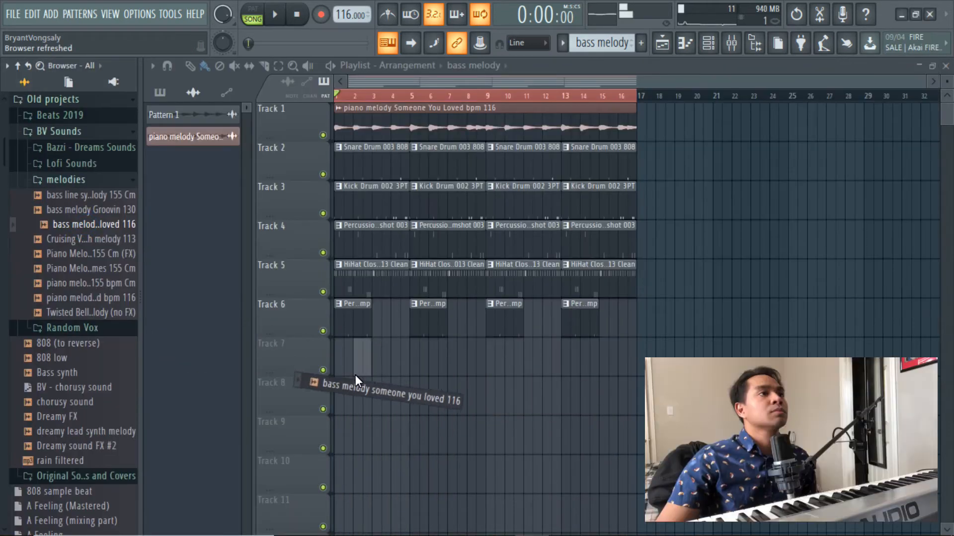
# - Roll off the bass melody's highs in FabFilter Pro-Q 3 and load FabFilter Saturn into slot 2 of its mixer track
pyautogui.moveTo(356, 374); pyautogui.dragTo(335, 369)
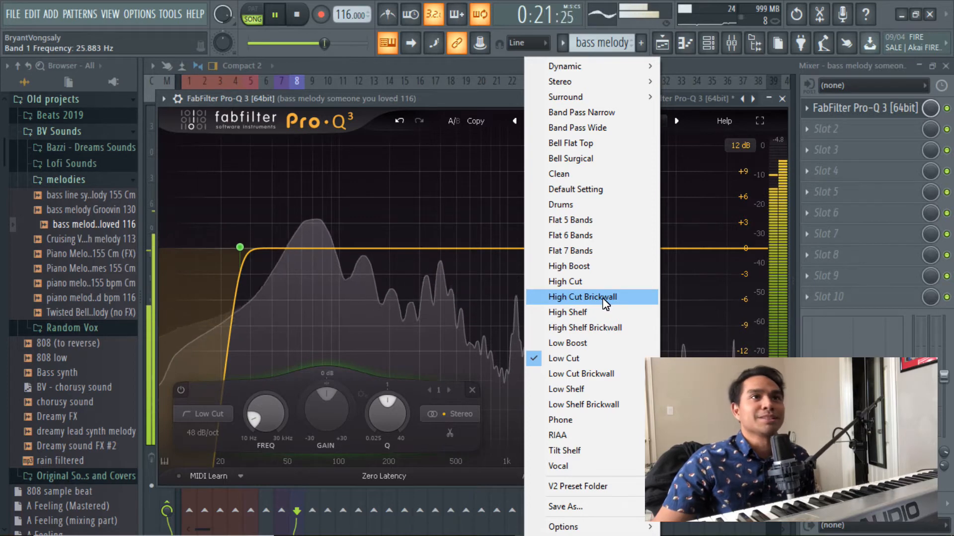
pyautogui.moveTo(697, 249); pyautogui.dragTo(609, 260)
pyautogui.rightClick(609, 260)
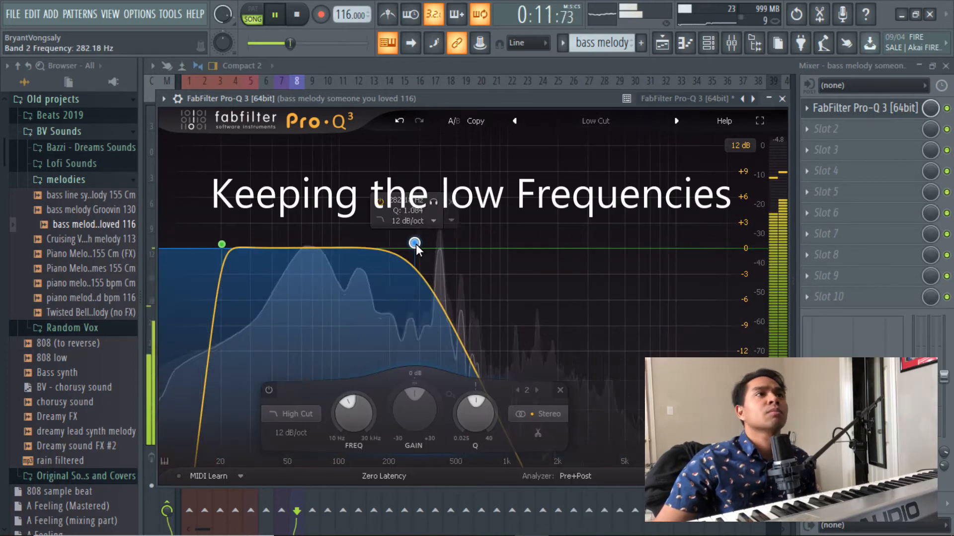
pyautogui.moveTo(415, 243); pyautogui.dragTo(422, 245)
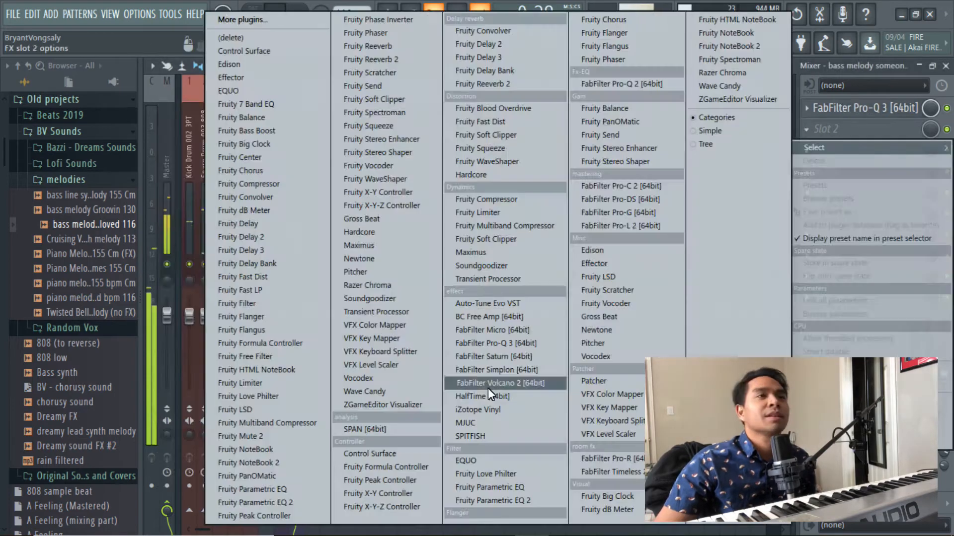
pyautogui.click(490, 357)
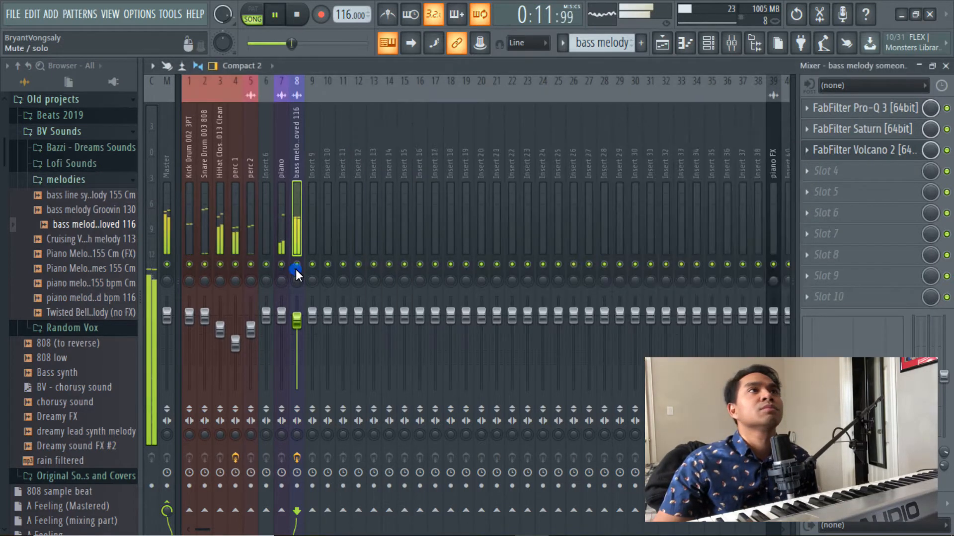
pyautogui.click(781, 131)
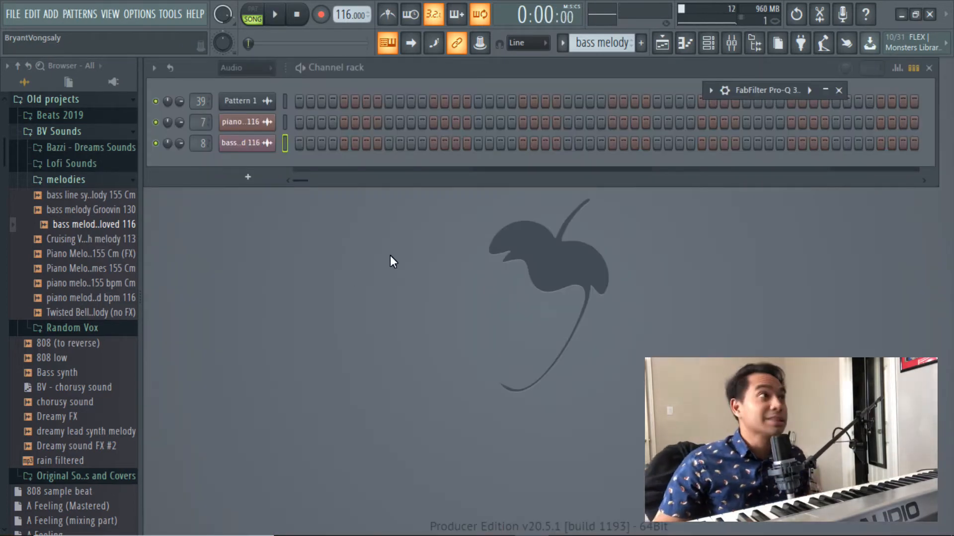
# - Collapse the melodies folder, browse to the 808 samples and add 808 Bass Fm BD808 as a new channel
pyautogui.click(73, 178)
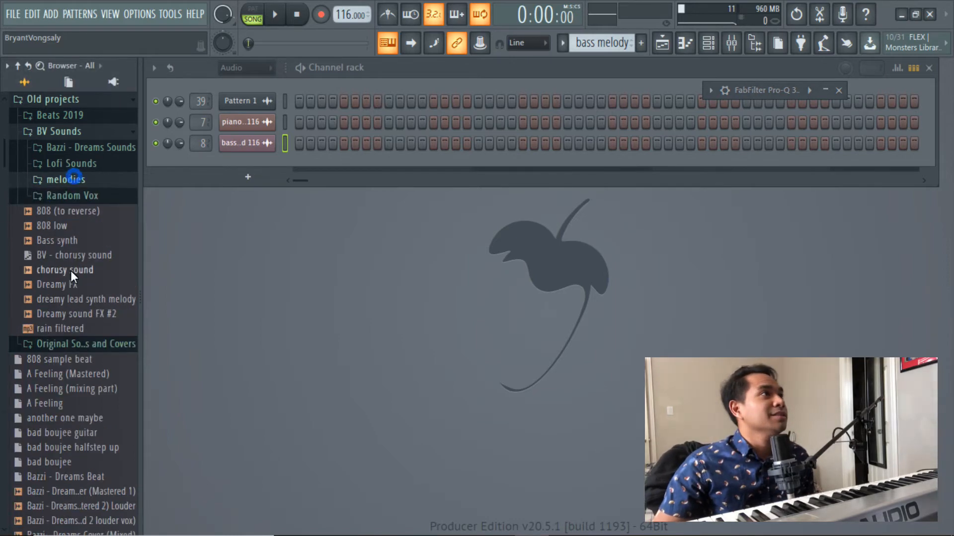
pyautogui.scroll(4, 71, 266)
pyautogui.scroll(2, 82, 389)
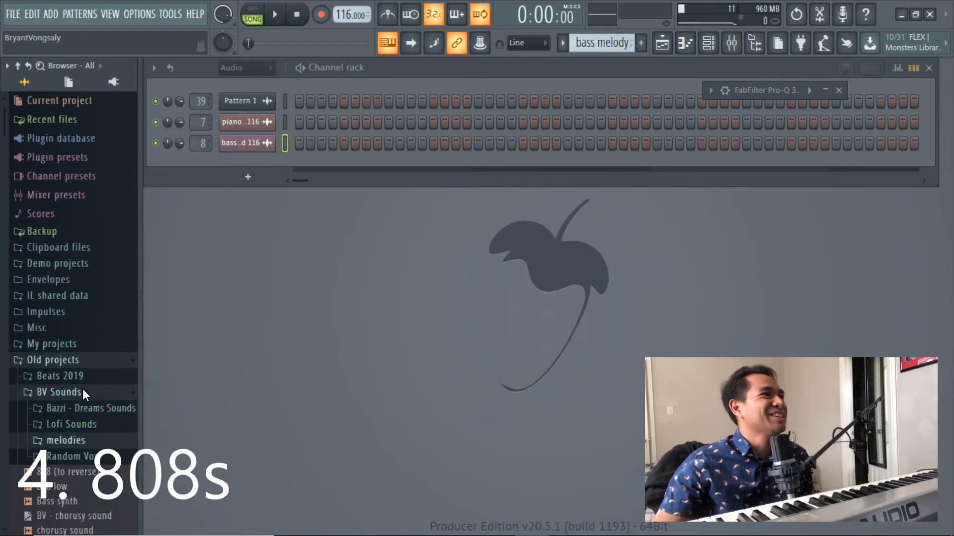
pyautogui.scroll(-15, 83, 393)
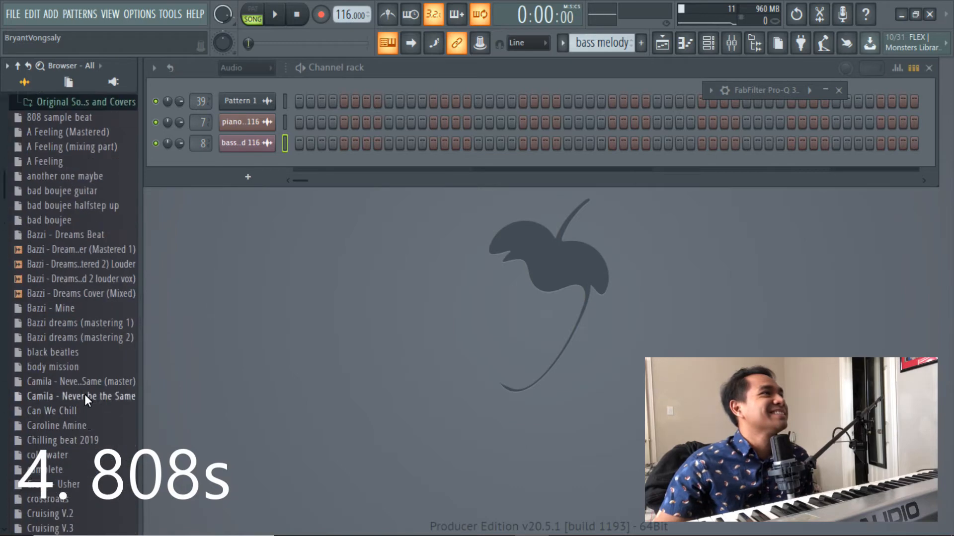
pyautogui.moveTo(109, 394); pyautogui.dragTo(252, 163)
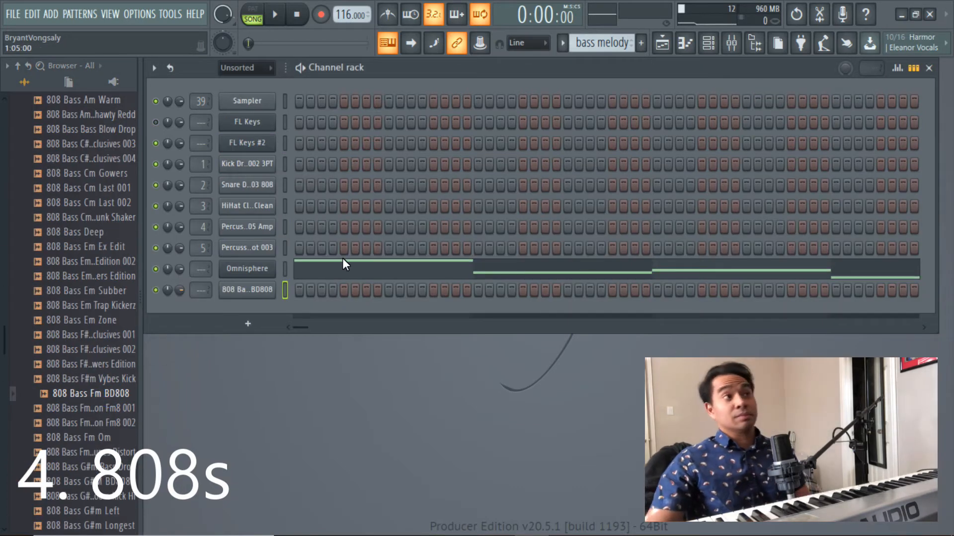
# - Open the 808 Bass Fm BD808 sample in the Edison audio editor and detect its pitch regions
pyautogui.click(250, 291)
pyautogui.moveTo(415, 239); pyautogui.dragTo(448, 112)
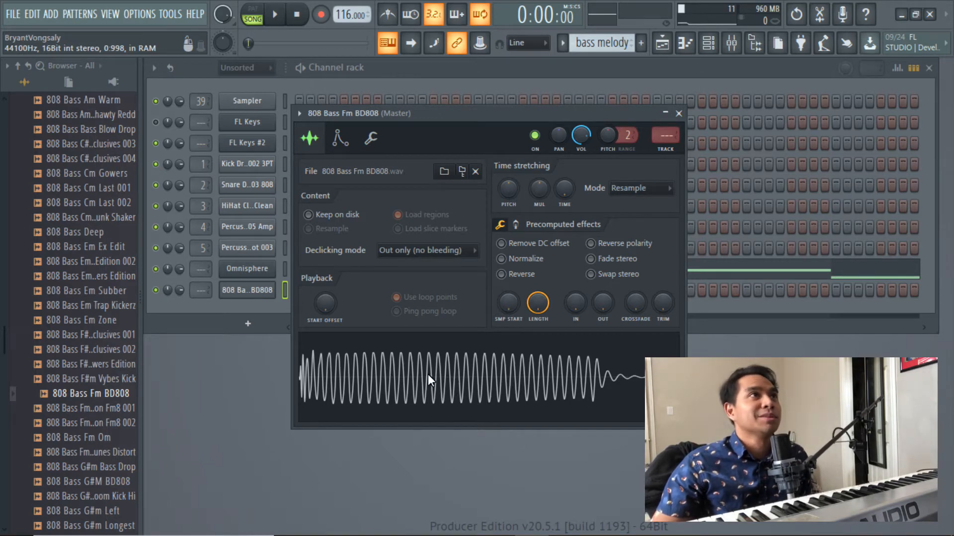
pyautogui.rightClick(460, 375)
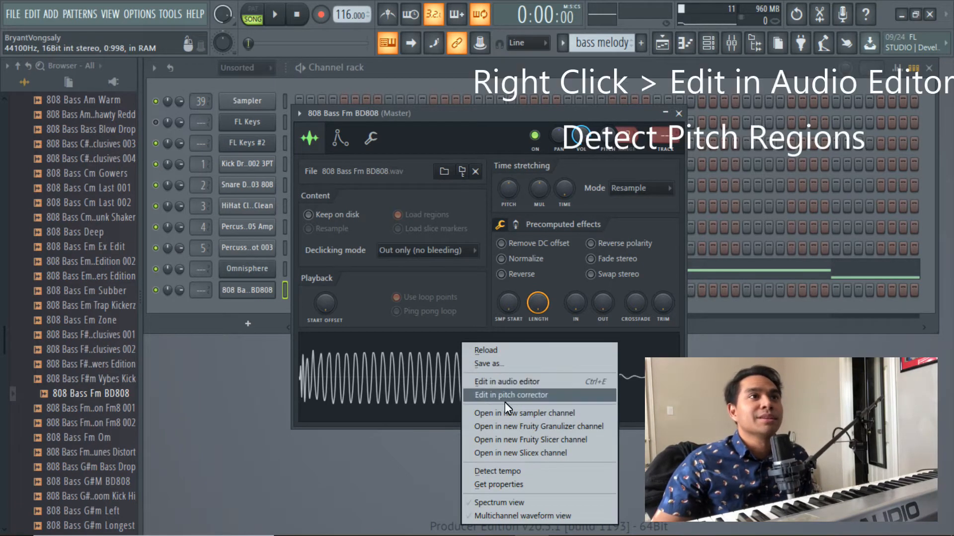
pyautogui.click(505, 385)
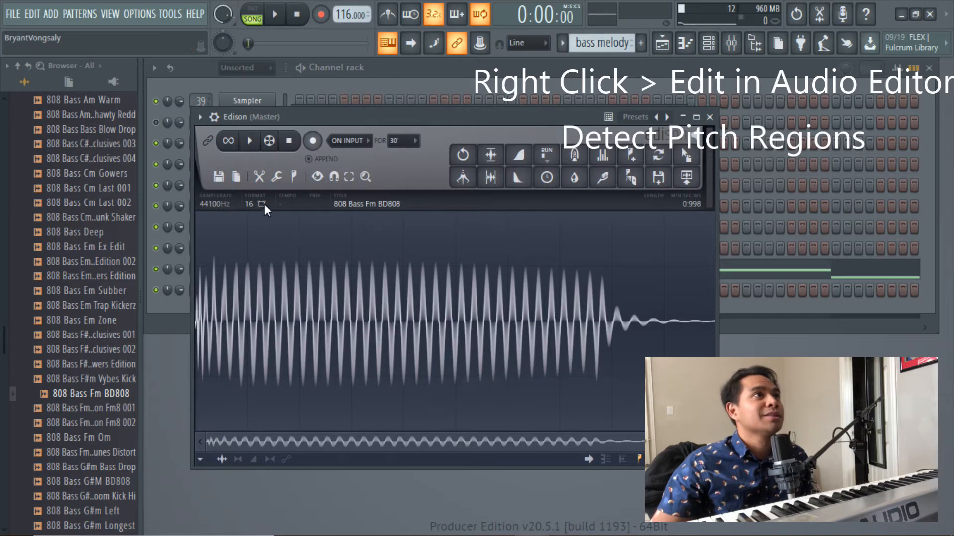
pyautogui.click(291, 177)
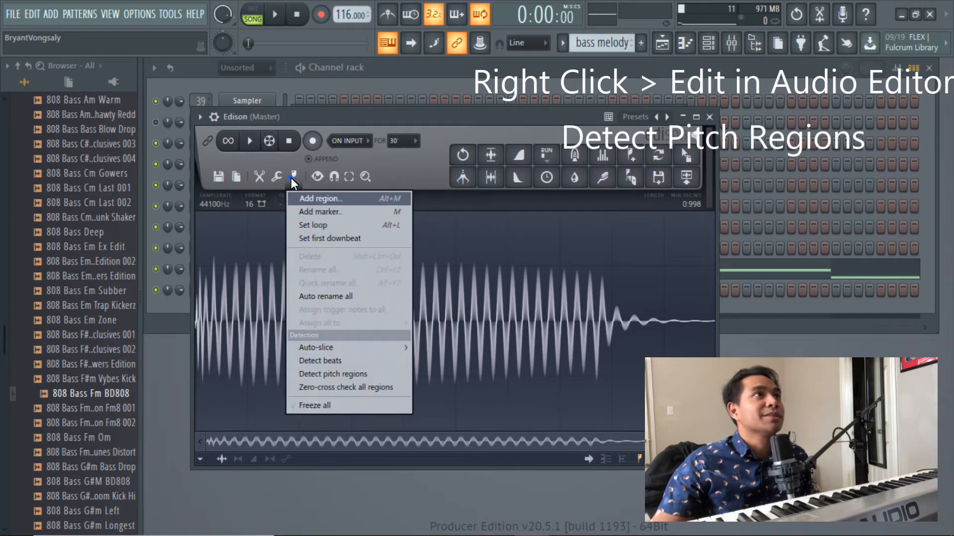
pyautogui.click(351, 374)
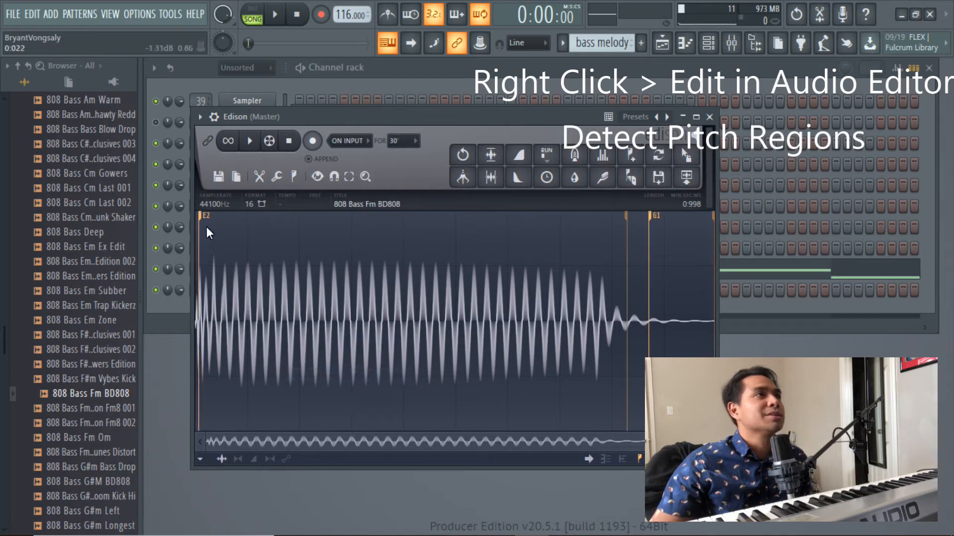
# - Examine the detected pitch of the 808 in Edison, close the editor and set the sample's root note to E4
pyautogui.scroll(2, 203, 222)
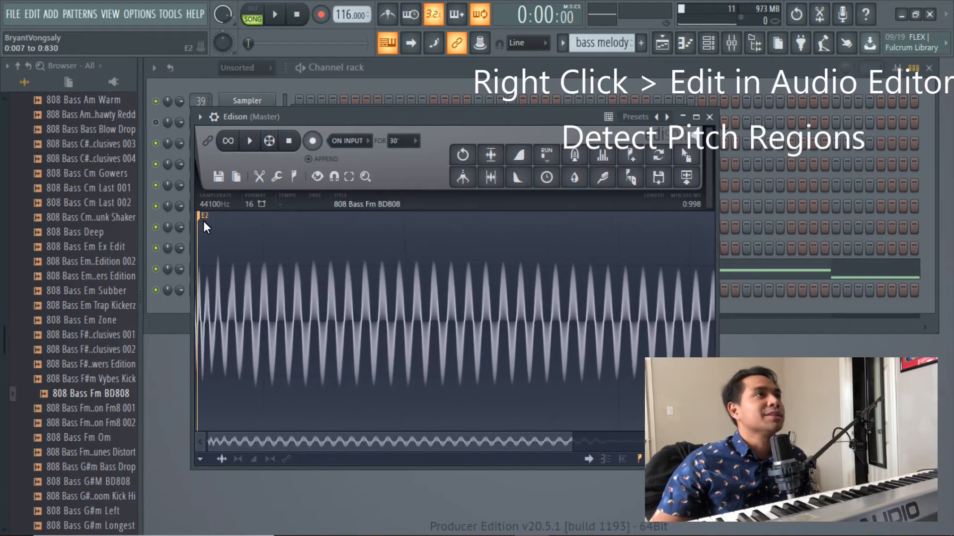
pyautogui.click(685, 118)
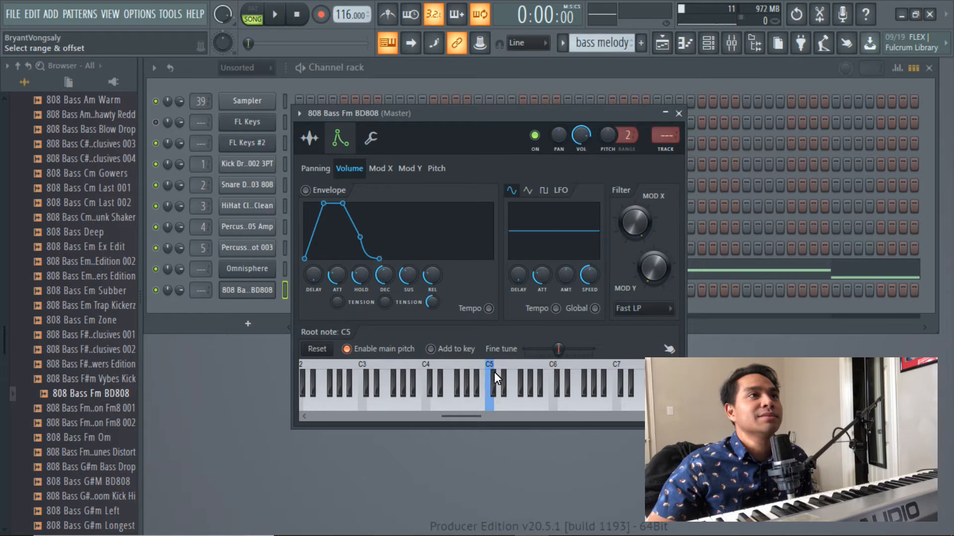
pyautogui.rightClick(445, 366)
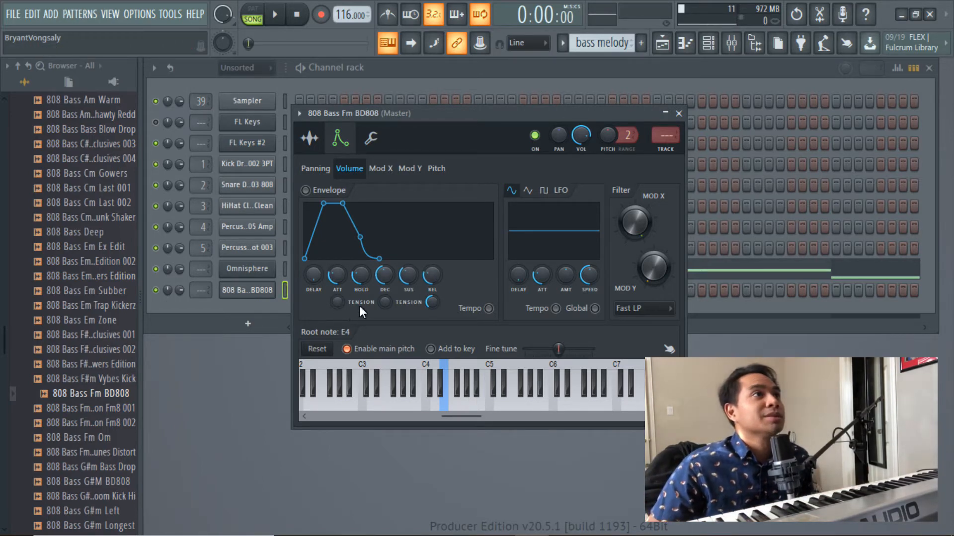
# - Enable the 808's volume envelope with minimum attack, decay, sustain and release and maximum hold, and audition the E4 key
pyautogui.moveTo(343, 281); pyautogui.dragTo(333, 355)
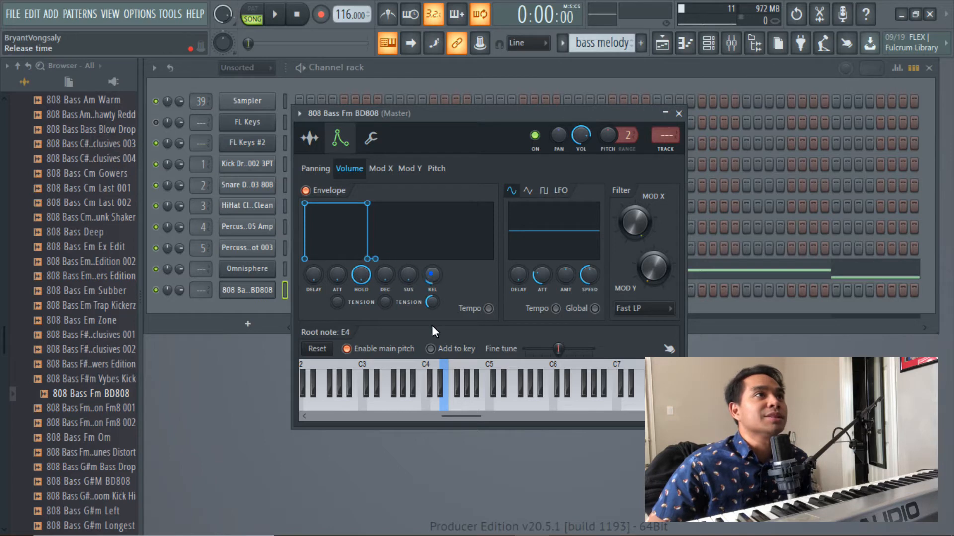
pyautogui.click(448, 405)
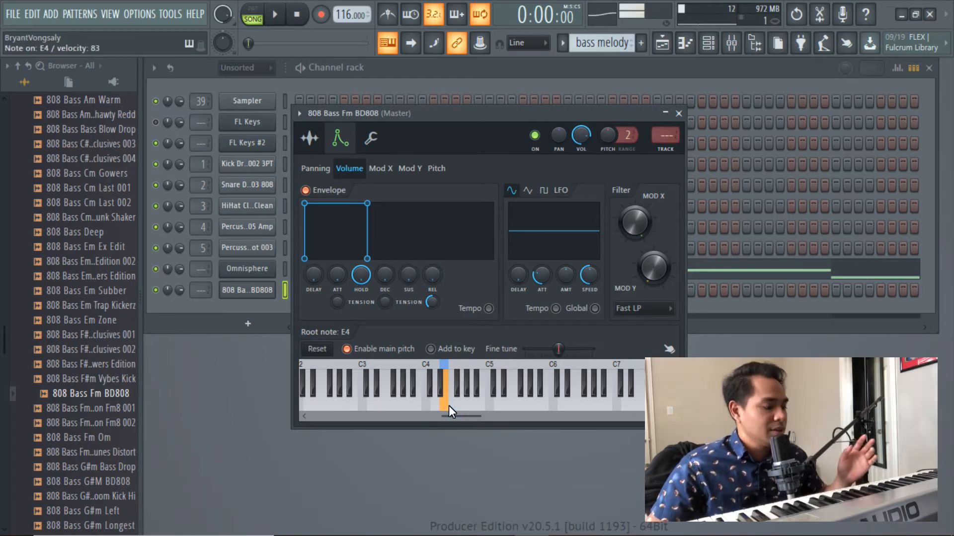
pyautogui.click(448, 405)
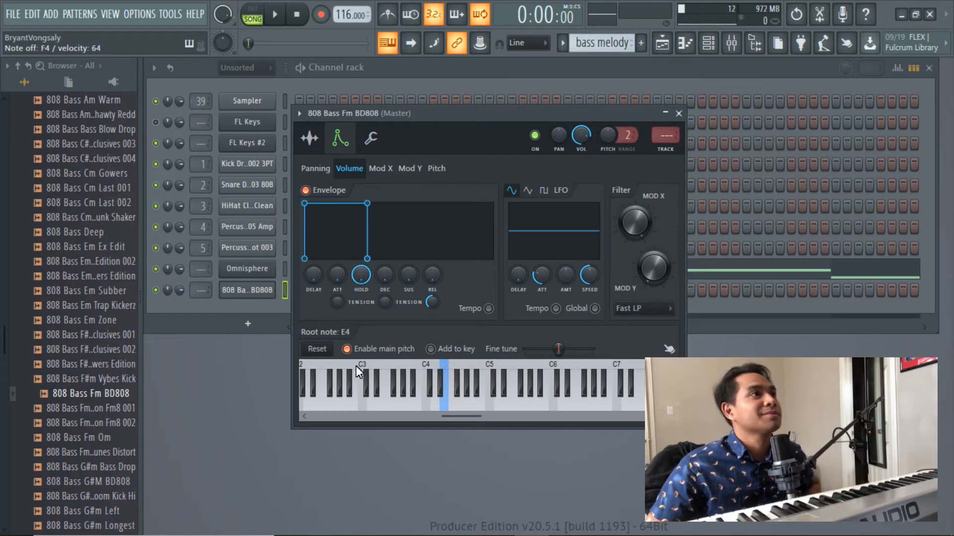
# - Set the 808 Bass Fm BD808 channel to Cut itself
pyautogui.click(230, 311)
pyautogui.rightClick(252, 296)
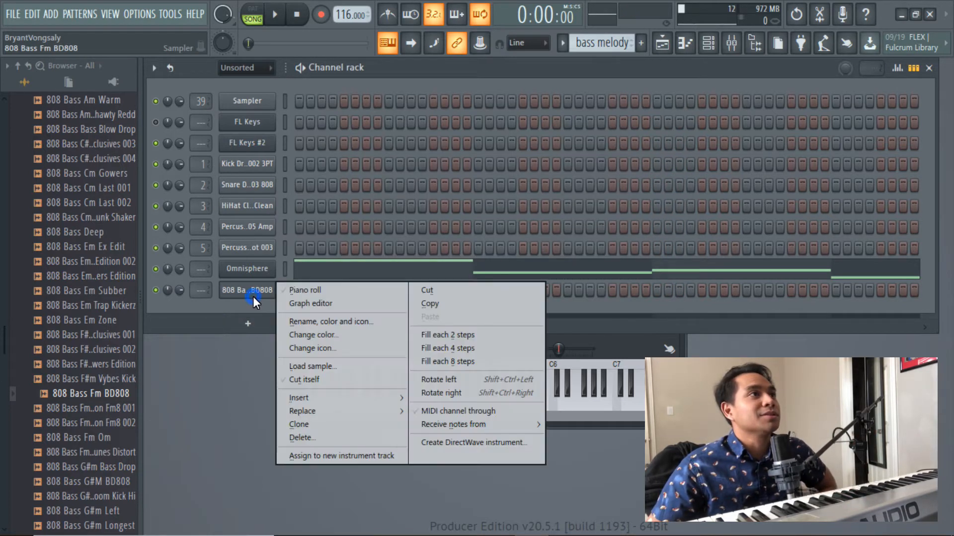
pyautogui.click(249, 292)
pyautogui.rightClick(249, 292)
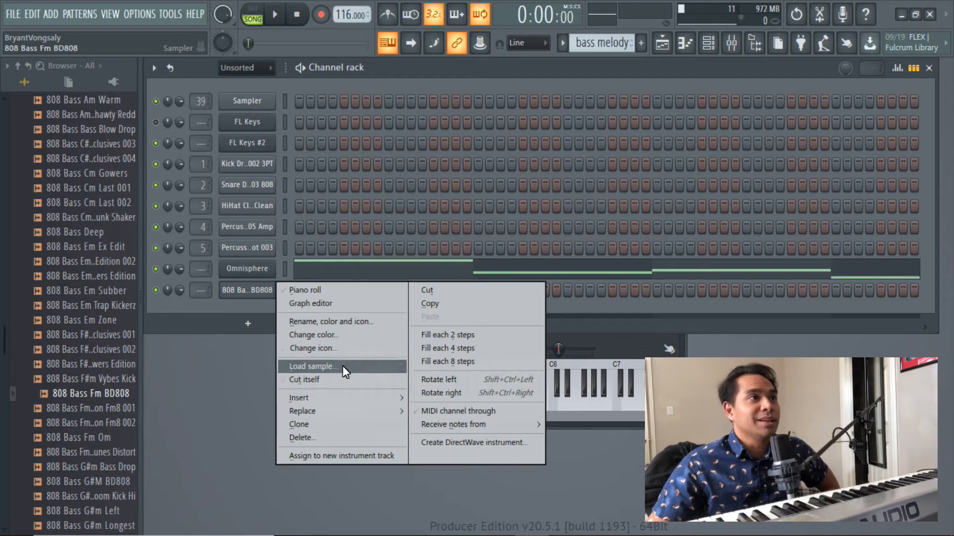
pyautogui.click(335, 384)
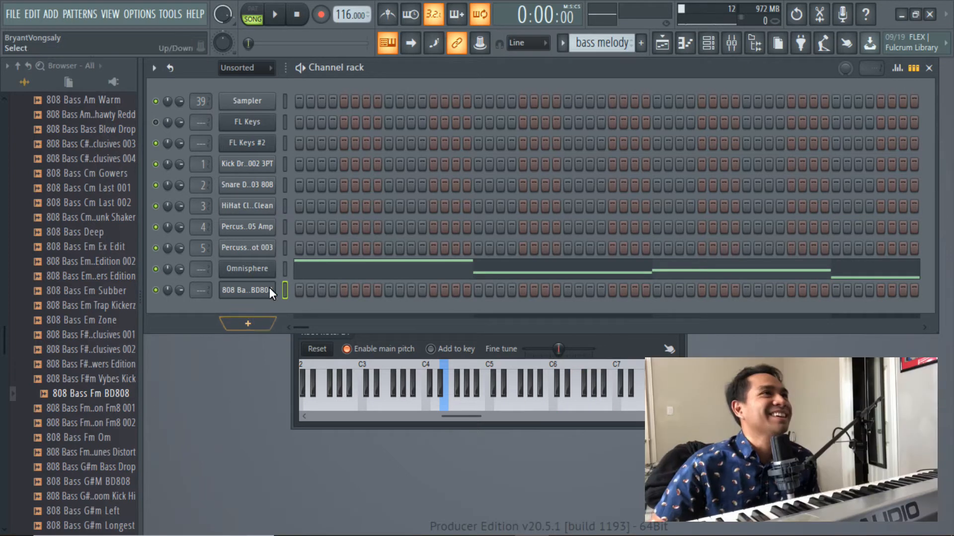
# - Open the 808 channel in the piano roll and play back the F5 notes that follow the kicks
pyautogui.rightClick(255, 294)
pyautogui.press('space')
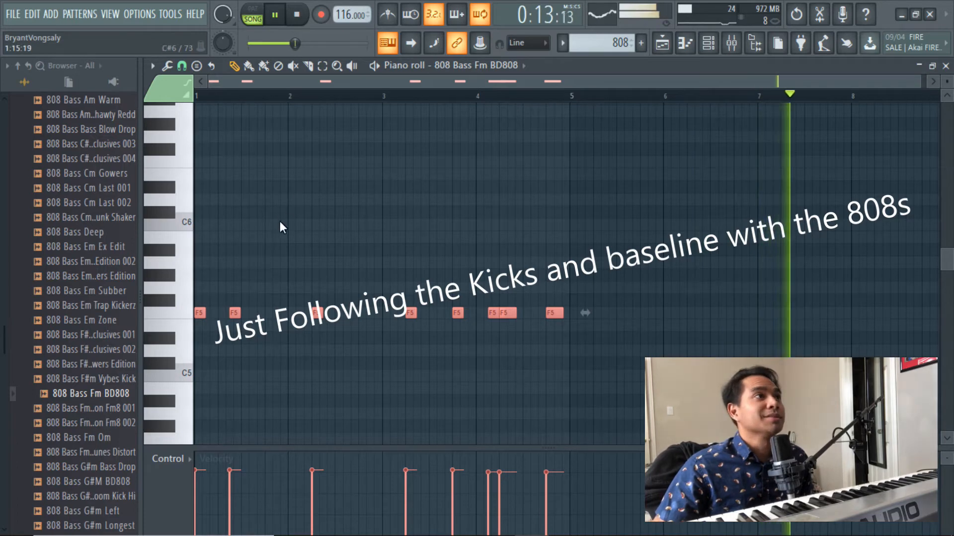
pyautogui.scroll(-3, 279, 221)
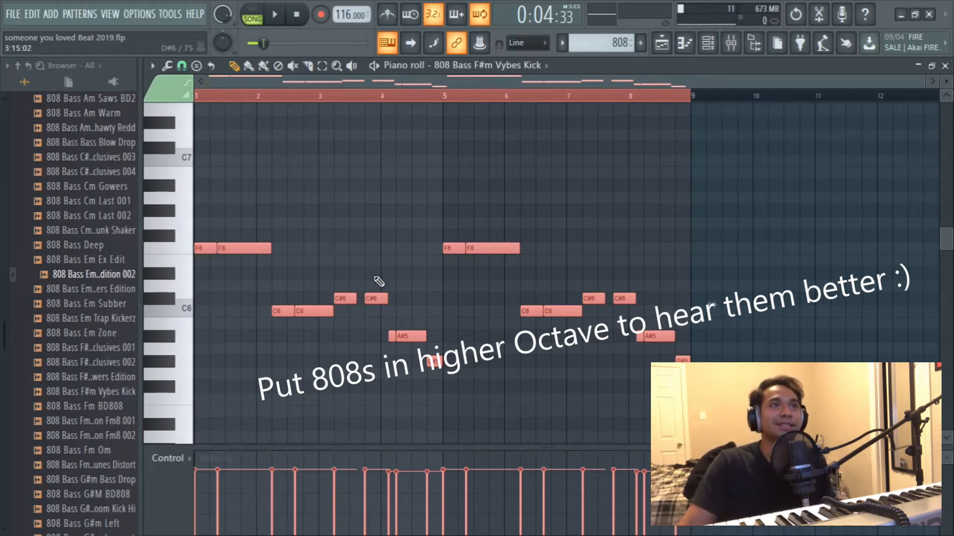
# - Play back the 808 melody in the 808 Bass F#m Vybes Kick piano roll and transpose all its notes down one octave
pyautogui.press('space')
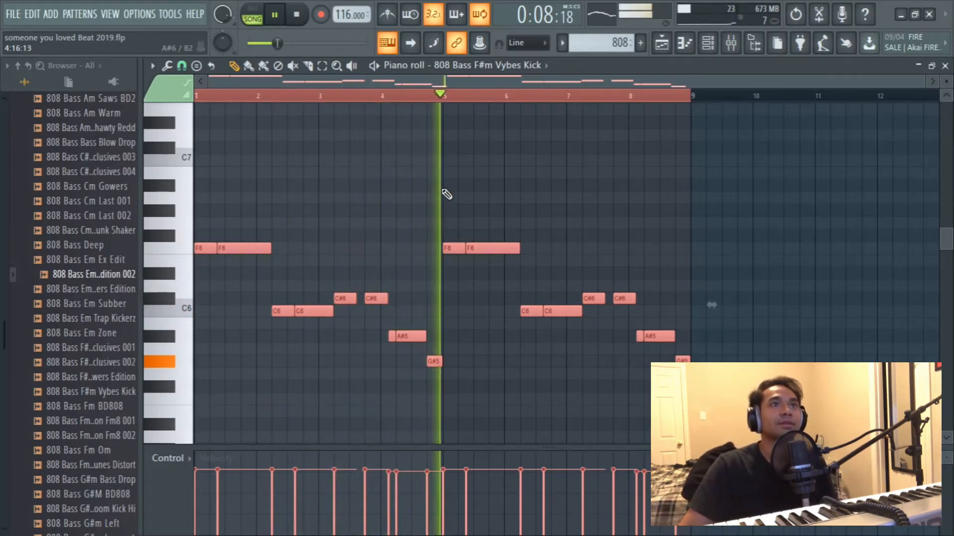
pyautogui.press('space')
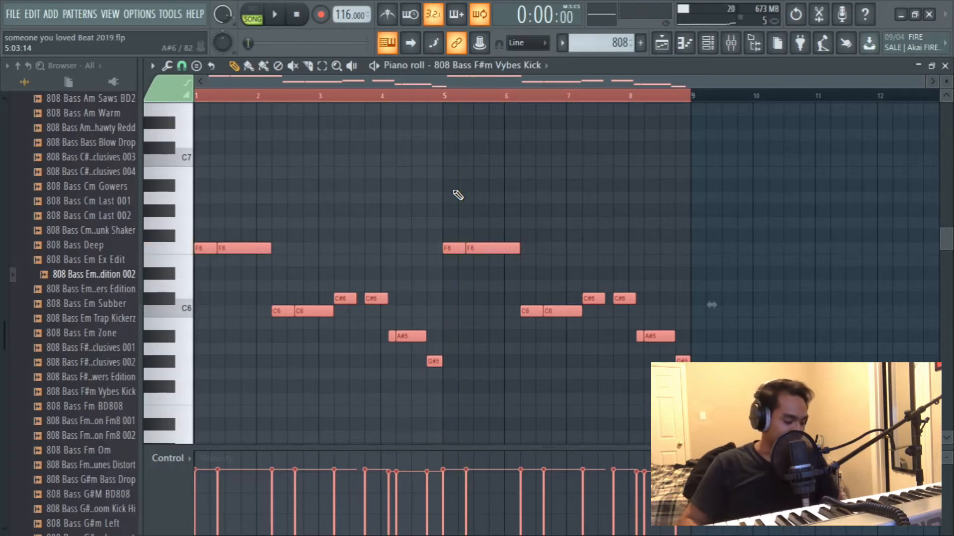
pyautogui.hotkey('ctrl', 'Down')
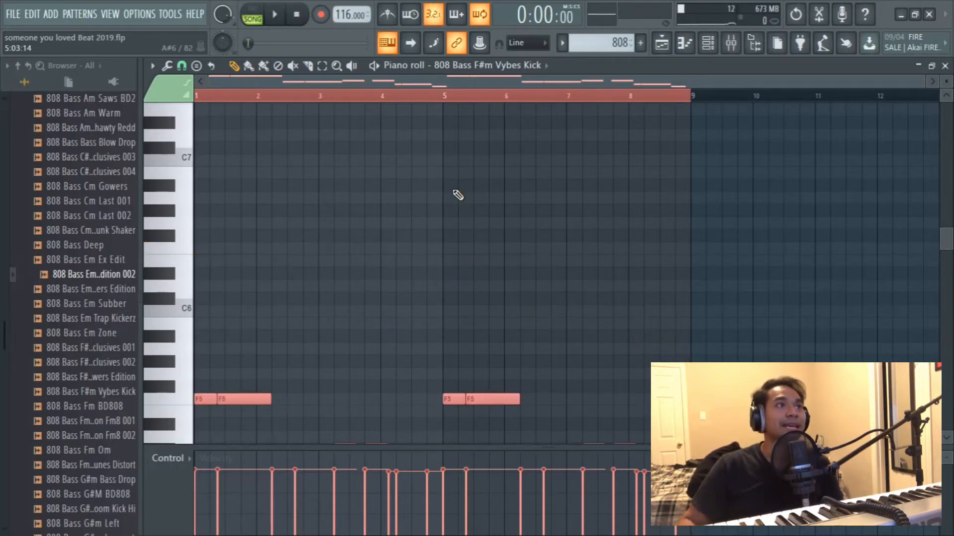
pyautogui.scroll(-5, 432, 208)
pyautogui.scroll(2, 447, 213)
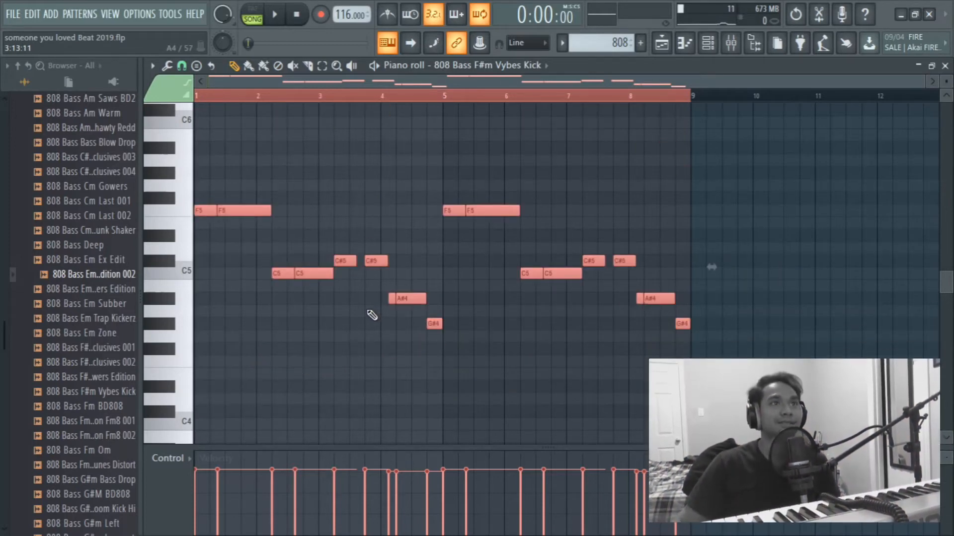
# - Play the song from the start to hear the 808 notes in the lower octave
pyautogui.scroll(4, 393, 293)
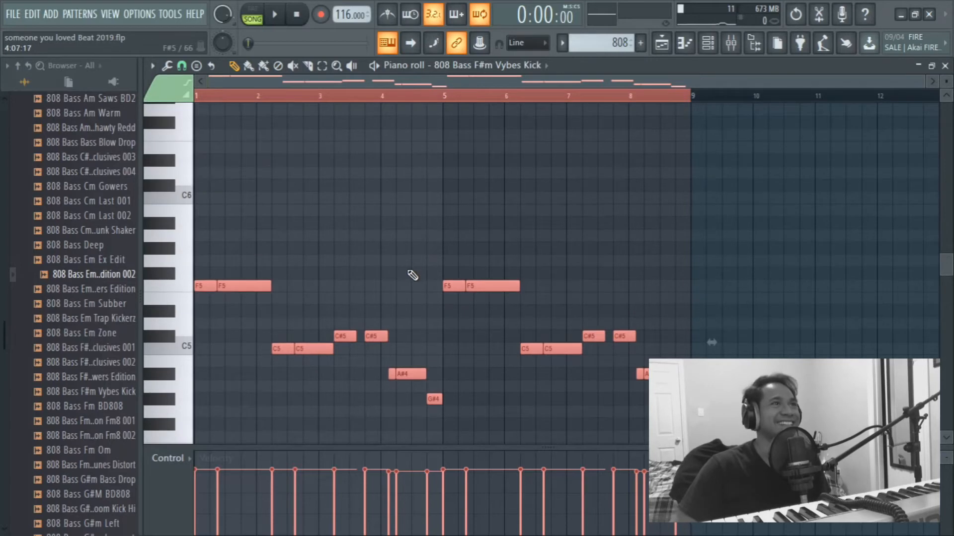
pyautogui.click(274, 14)
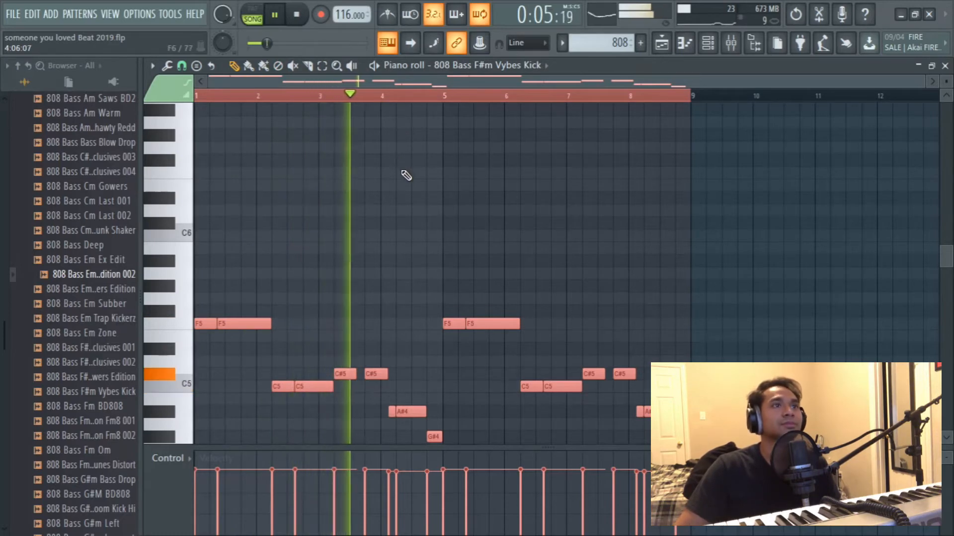
pyautogui.scroll(-4, 407, 183)
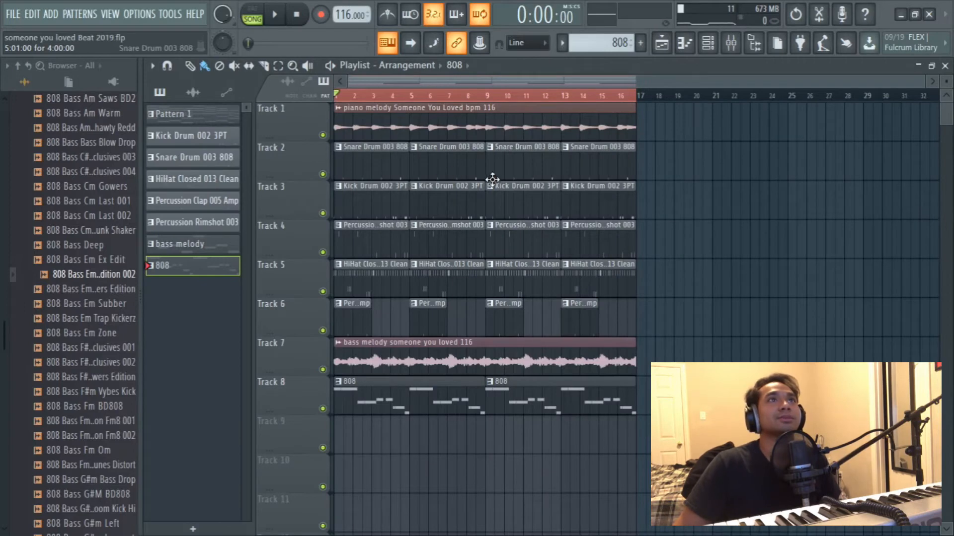
# - Move the drum, percussion, bass melody and 808 clips on Tracks 2 to 8 to start at bar 17 in the playlist
pyautogui.moveTo(642, 490); pyautogui.dragTo(661, 191)
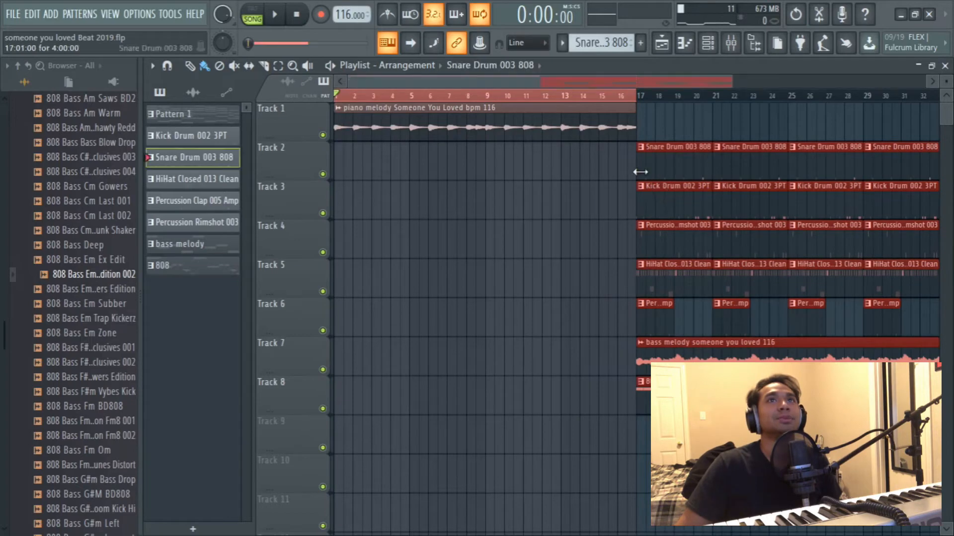
pyautogui.moveTo(608, 80)
pyautogui.mouseDown()
pyautogui.moveTo(639, 82)
pyautogui.moveTo(596, 79)
pyautogui.mouseUp()
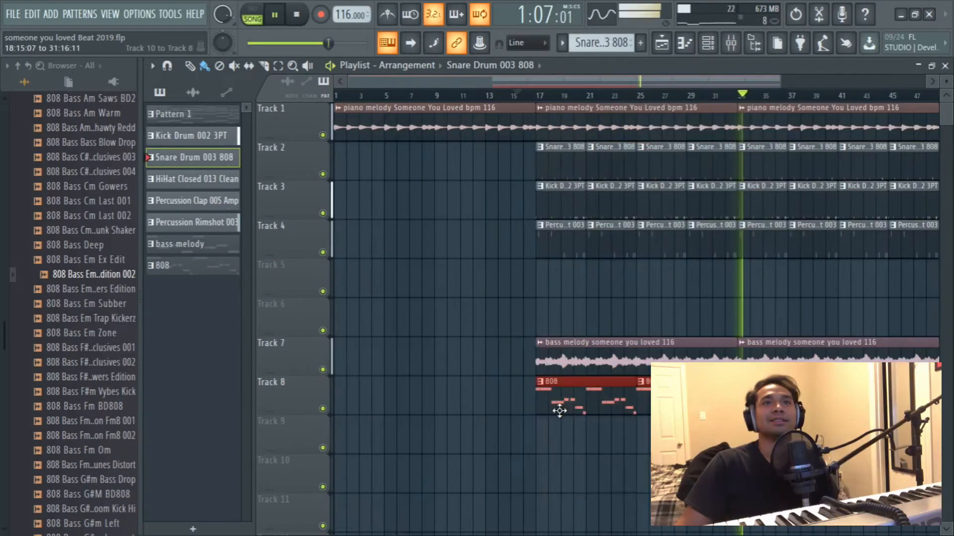
pyautogui.moveTo(562, 408); pyautogui.dragTo(764, 399)
pyautogui.click(498, 94)
pyautogui.click(530, 93)
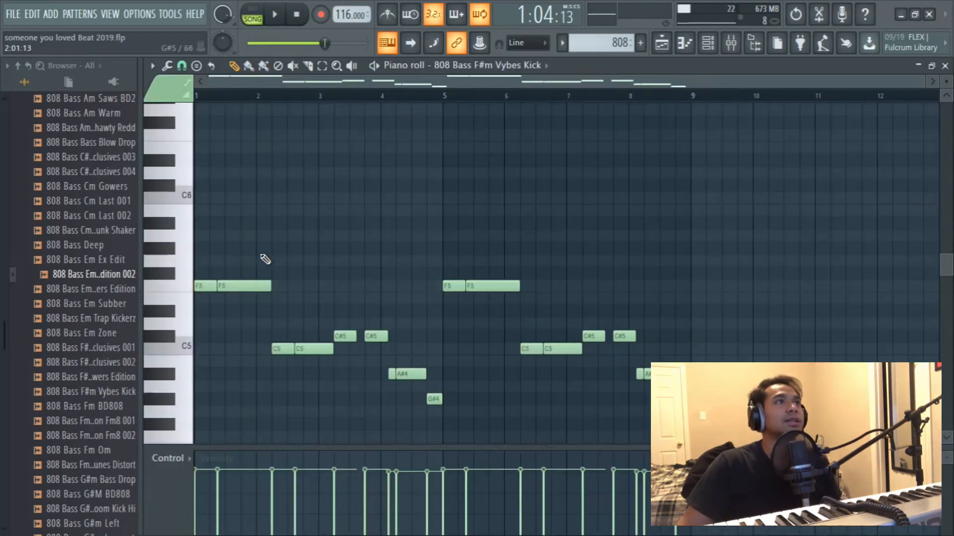
# - Add an F6 note above the second F5 note near the end of bar 1 in the 808 pattern
pyautogui.scroll(2, 294, 372)
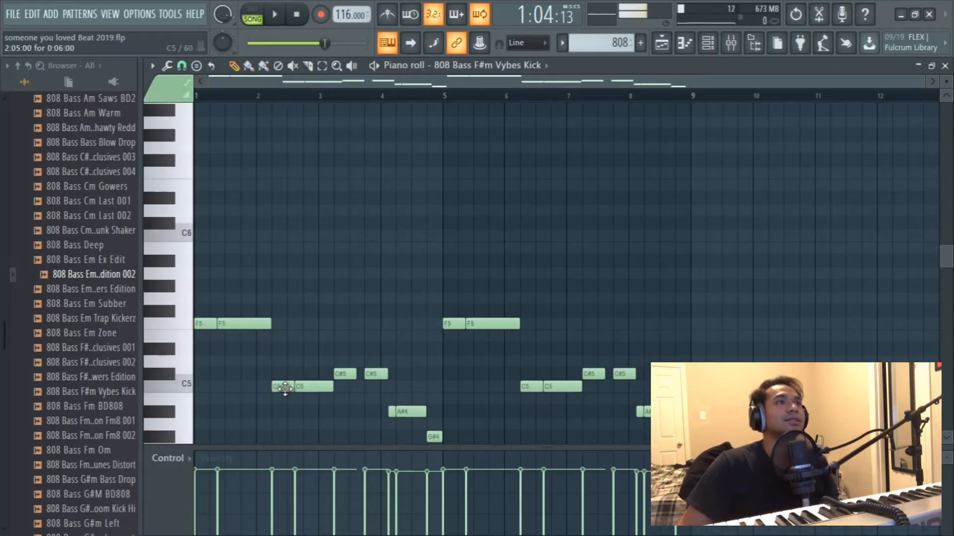
pyautogui.scroll(2, 235, 229)
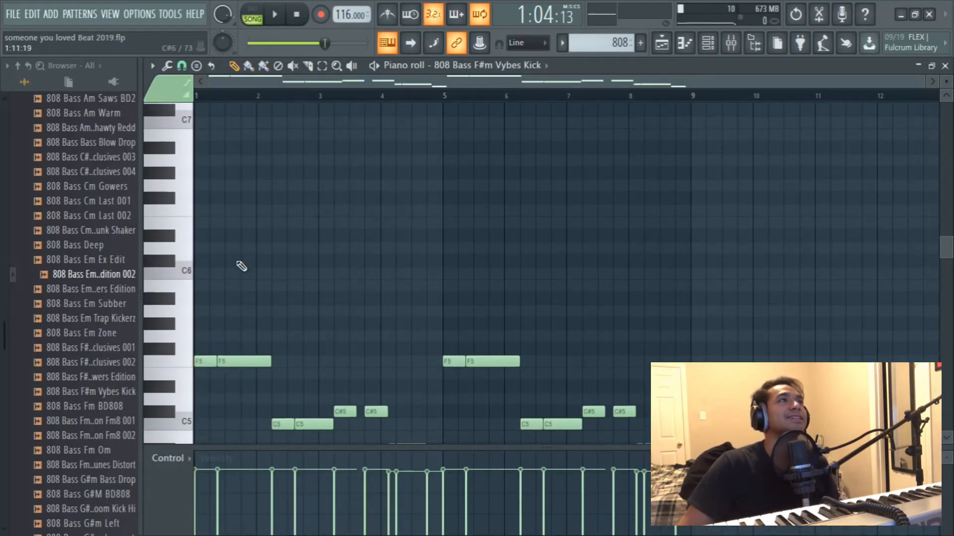
pyautogui.scroll(2, 241, 266)
pyautogui.click(240, 251)
pyautogui.moveTo(247, 252); pyautogui.dragTo(248, 254)
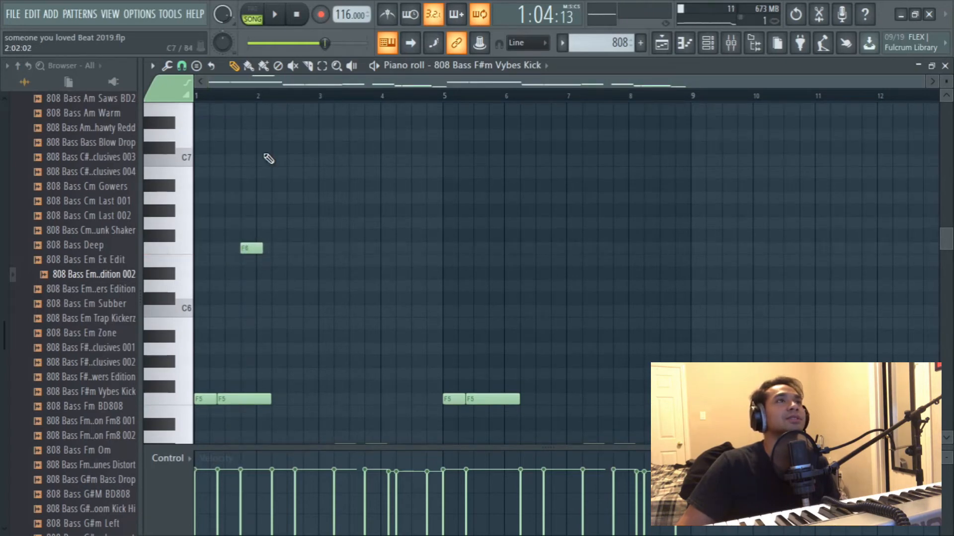
# - Shift the F6 note to start at 1:13:00 and turn it into a slide note in its note properties
pyautogui.scroll(4, 251, 98)
pyautogui.moveTo(294, 86); pyautogui.dragTo(267, 88)
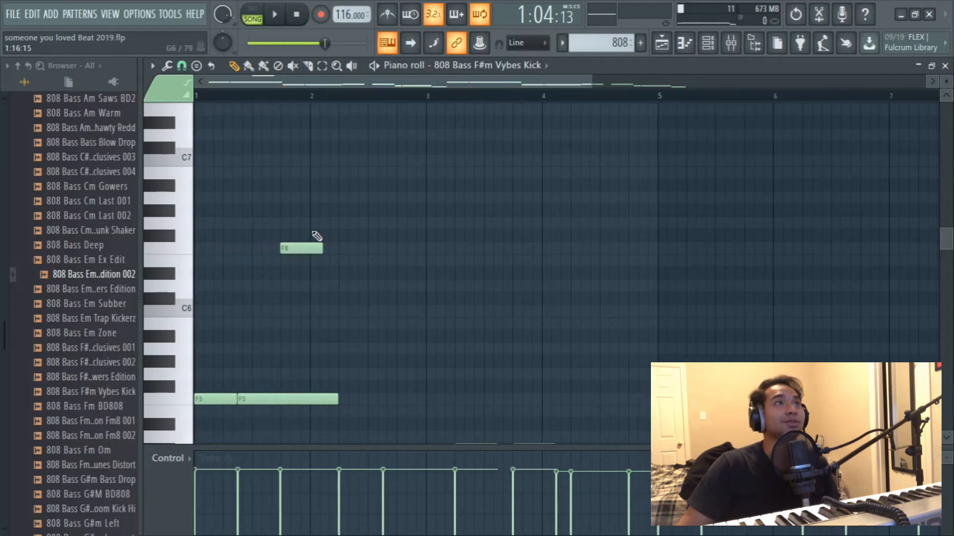
pyautogui.moveTo(294, 251); pyautogui.dragTo(295, 250)
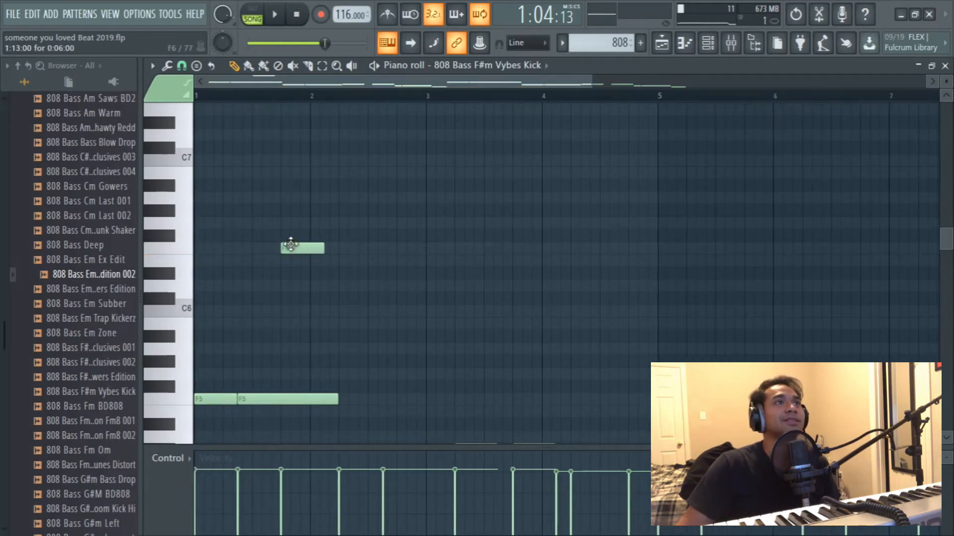
pyautogui.doubleClick(293, 249)
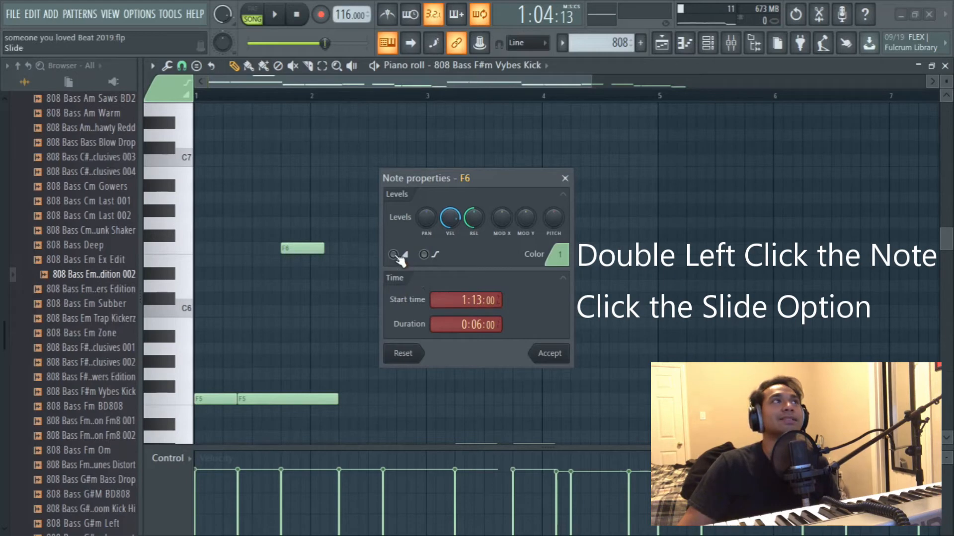
pyautogui.click(554, 364)
# - Play back the 808 pattern to hear the slide to F6
pyautogui.press('space')
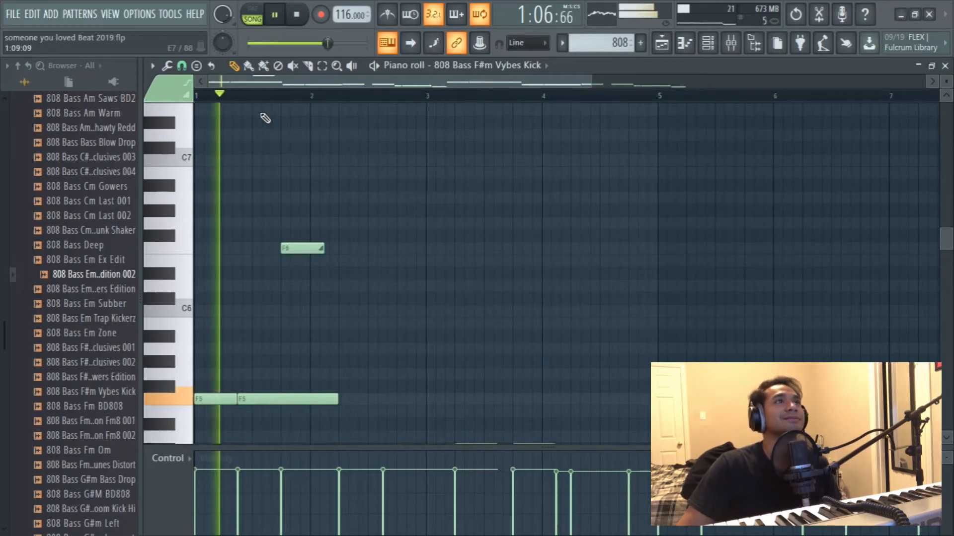
pyautogui.scroll(2, 288, 99)
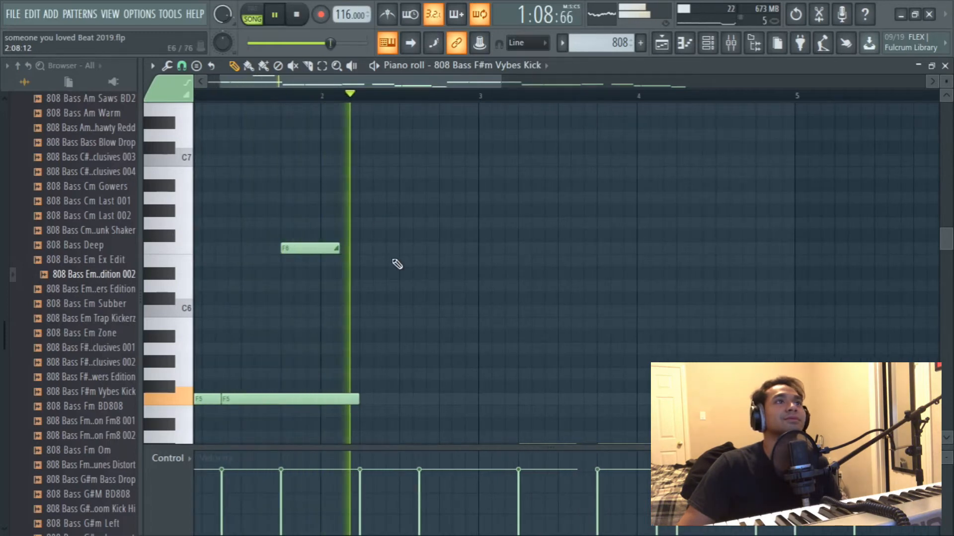
pyautogui.scroll(-2, 298, 96)
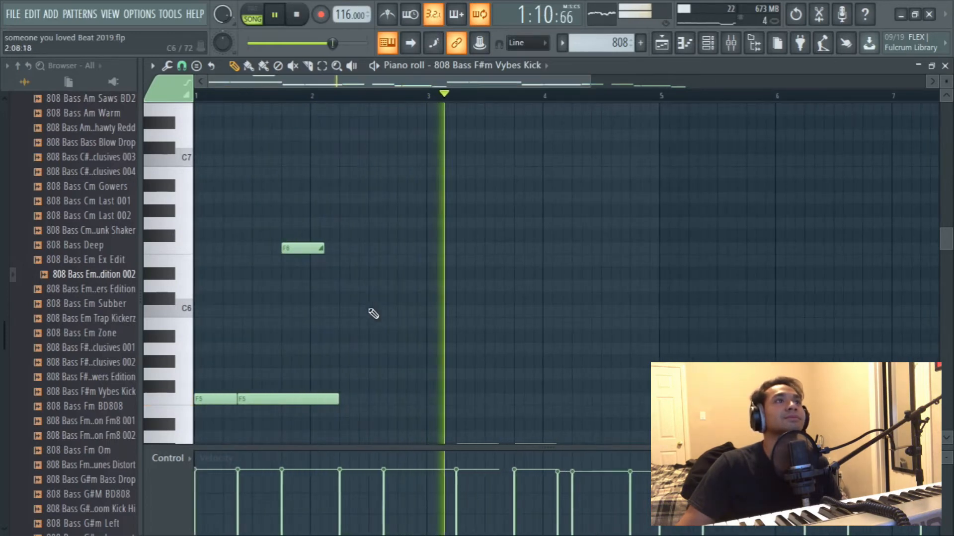
pyautogui.scroll(3, 370, 309)
pyautogui.press('space')
# - Select the slide note, raise it one octave to F7 and play it back
pyautogui.moveTo(323, 377); pyautogui.dragTo(291, 318)
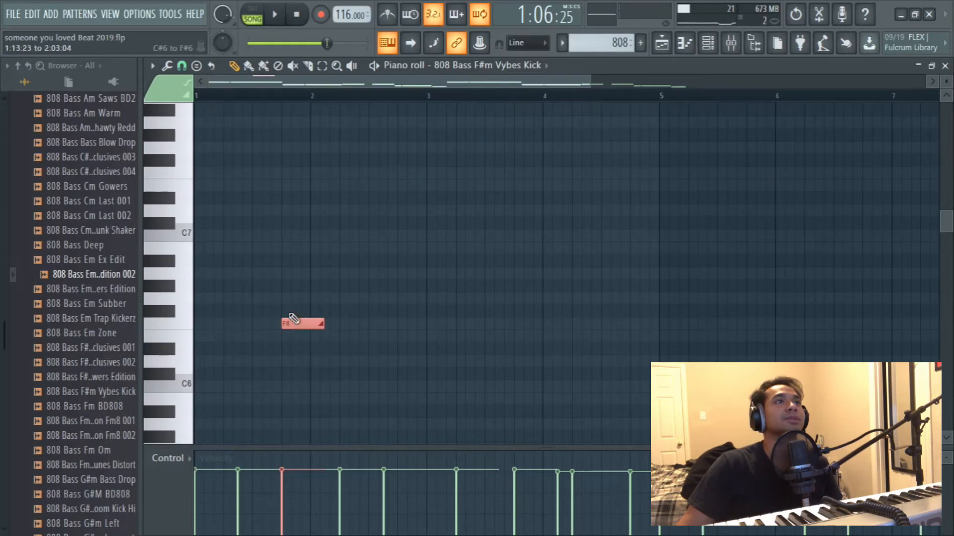
pyautogui.hotkey('ctrl', 'Up')
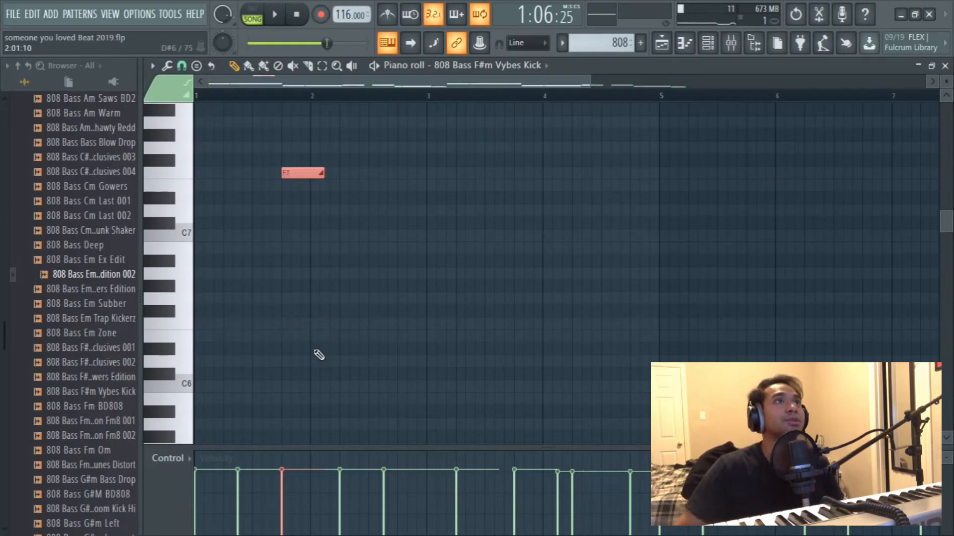
pyautogui.press('space')
pyautogui.scroll(2, 307, 99)
pyautogui.press('space')
# - Shorten the F7 slide note to about one step and play back the 808 pattern with it
pyautogui.moveTo(348, 172); pyautogui.dragTo(295, 189)
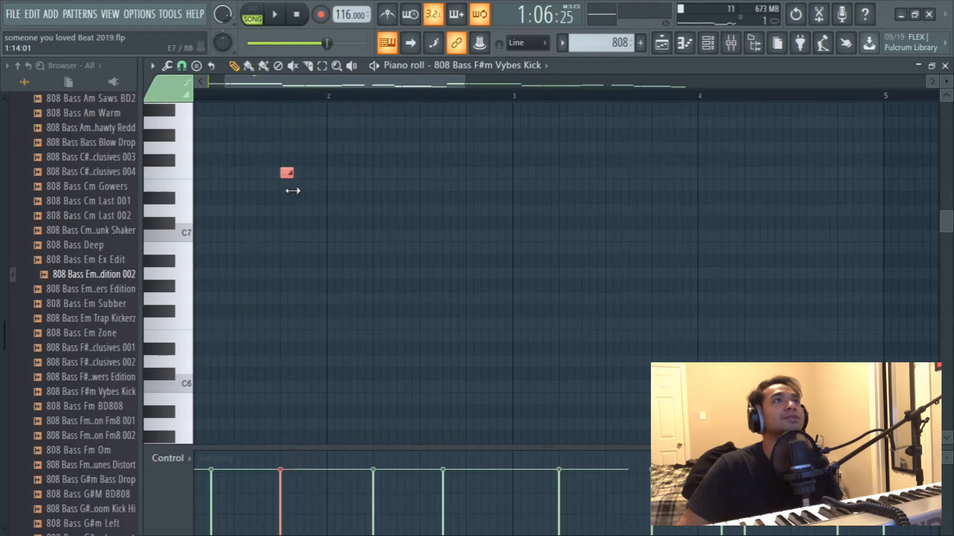
pyautogui.press('space')
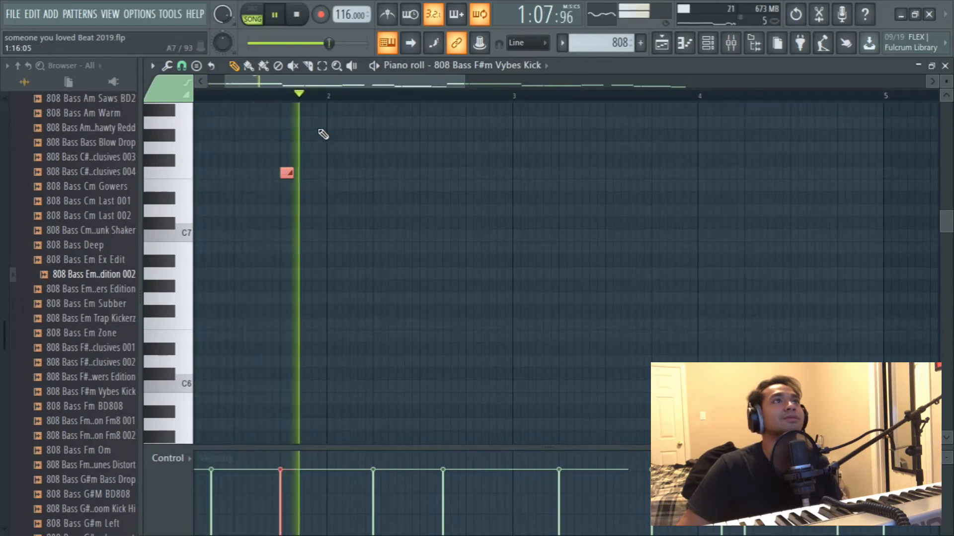
pyautogui.scroll(-2, 302, 101)
pyautogui.scroll(-3, 361, 203)
pyautogui.scroll(2, 370, 210)
pyautogui.scroll(-2, 387, 223)
pyautogui.scroll(3, 387, 222)
pyautogui.press('space')
pyautogui.press('space')
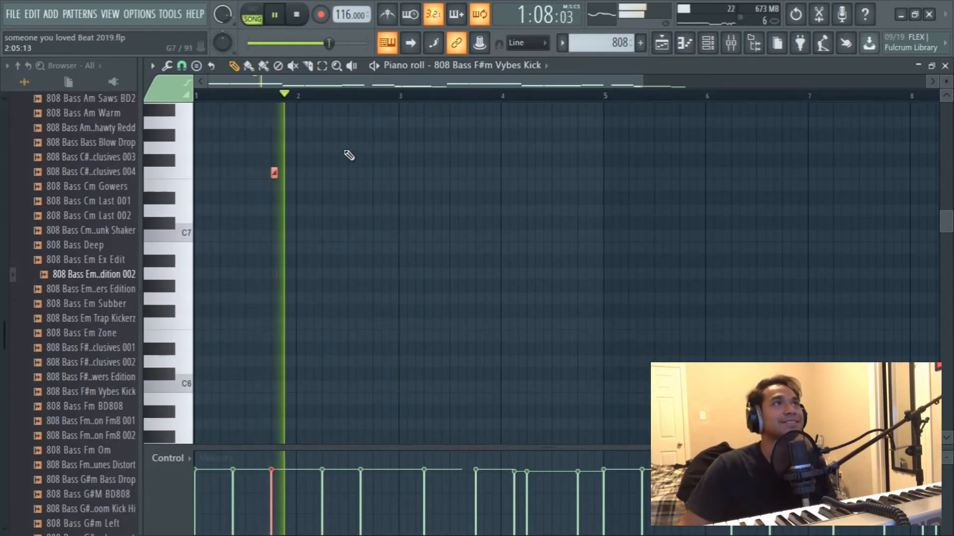
pyautogui.scroll(-3, 387, 204)
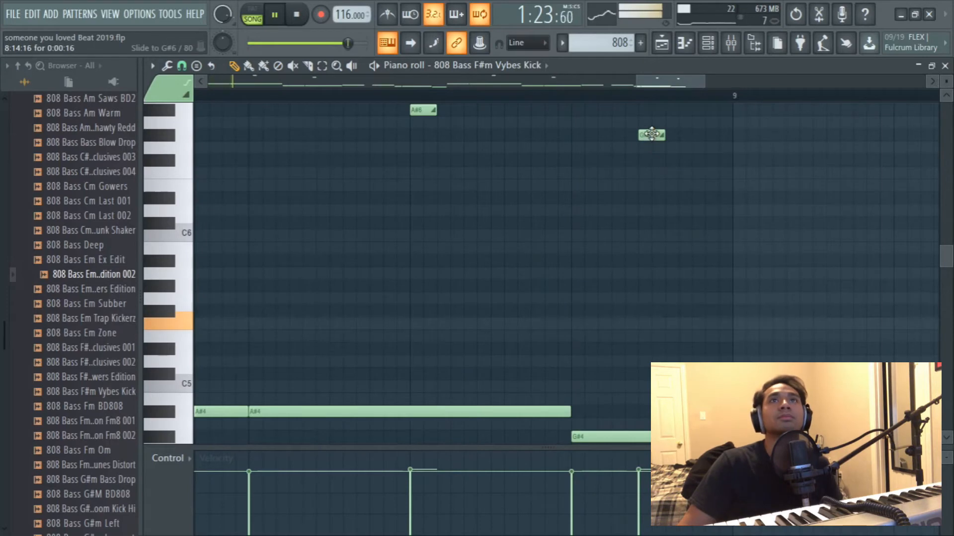
# - Adjust the G#6 slide note in bar 8 of the 808 pattern and return the arrangement's playback position to bar 33
pyautogui.moveTo(660, 134); pyautogui.dragTo(665, 136)
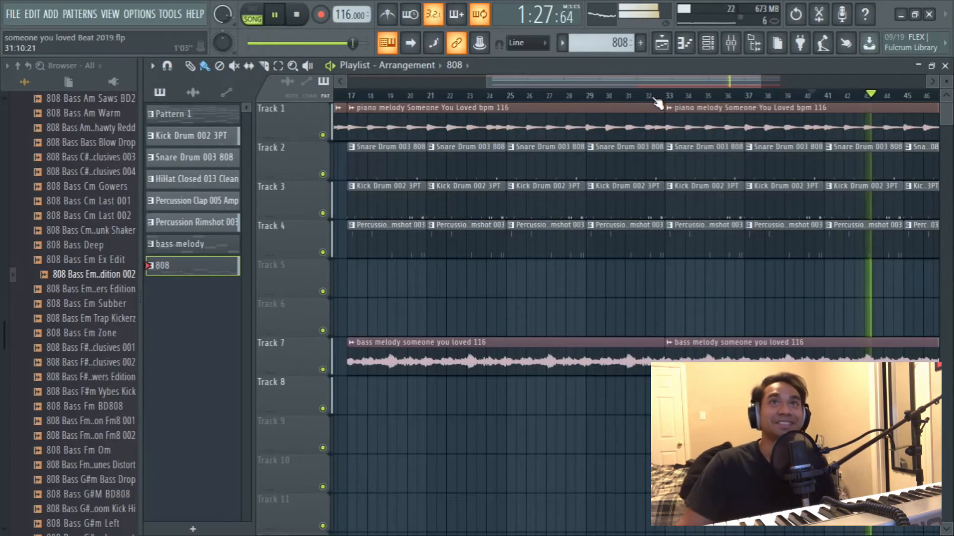
pyautogui.keyDown('ctrl'); pyautogui.scroll(-3, 703, 107); pyautogui.keyUp('ctrl')
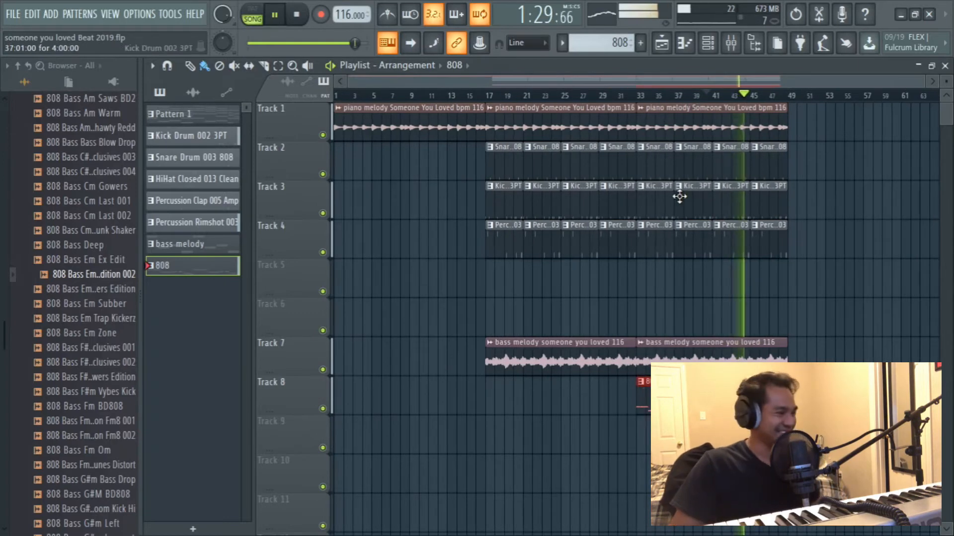
pyautogui.press('space')
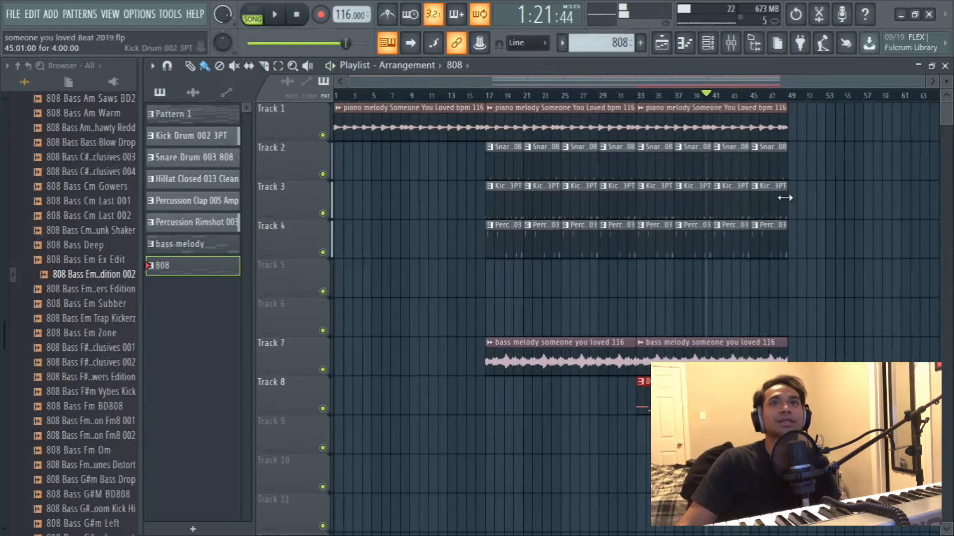
pyautogui.click(640, 95)
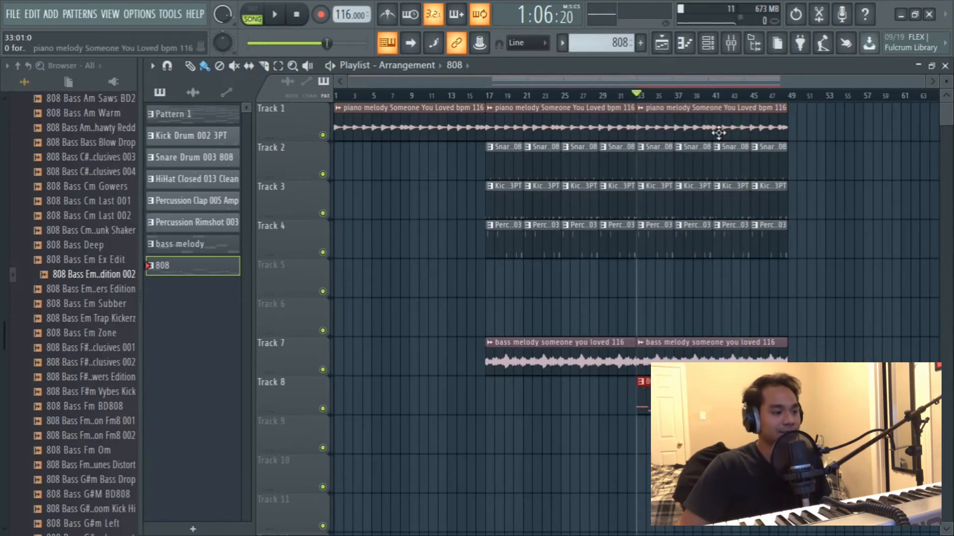
pyautogui.click(945, 65)
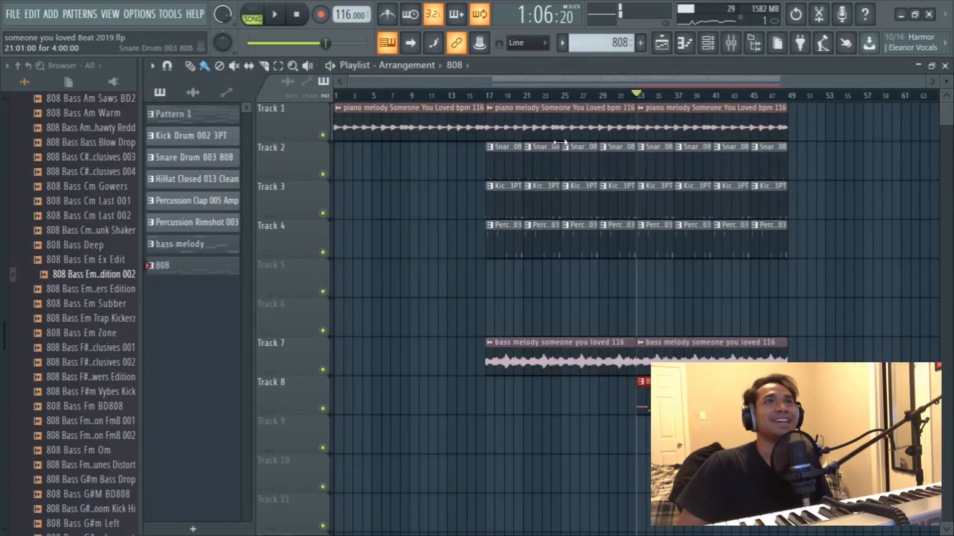
# - Duplicate the four-bar counter melody into bars 5 to 8 and vary the copy with short passing notes
pyautogui.click(491, 96)
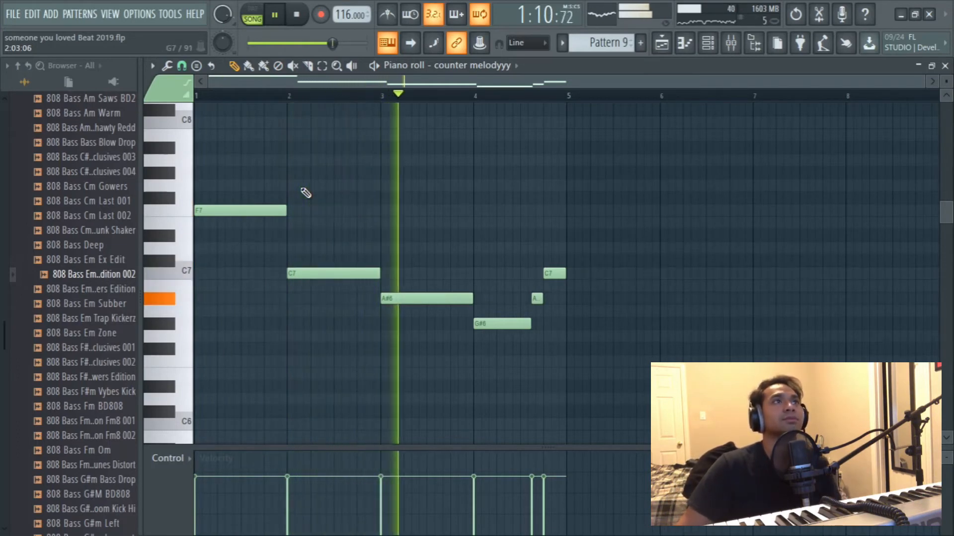
pyautogui.click(227, 220)
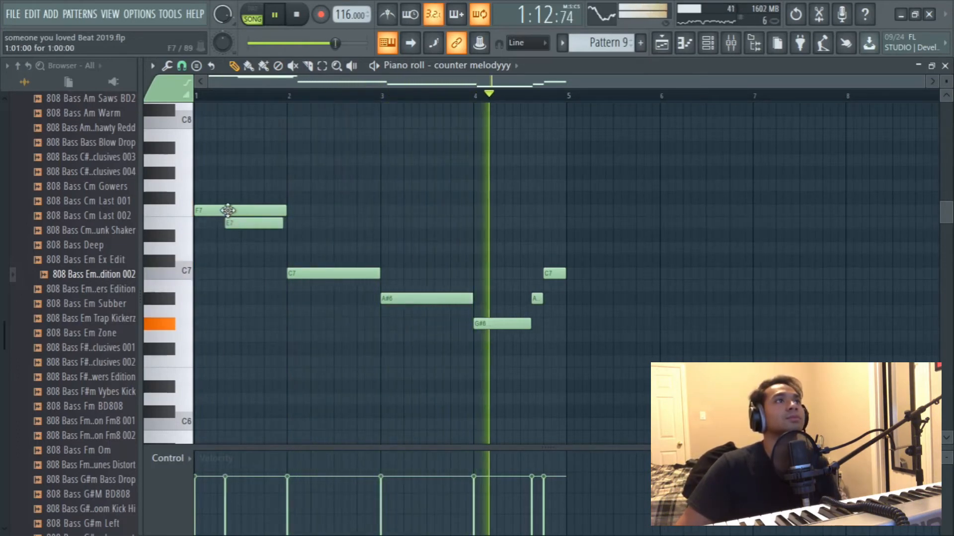
pyautogui.rightClick(240, 223)
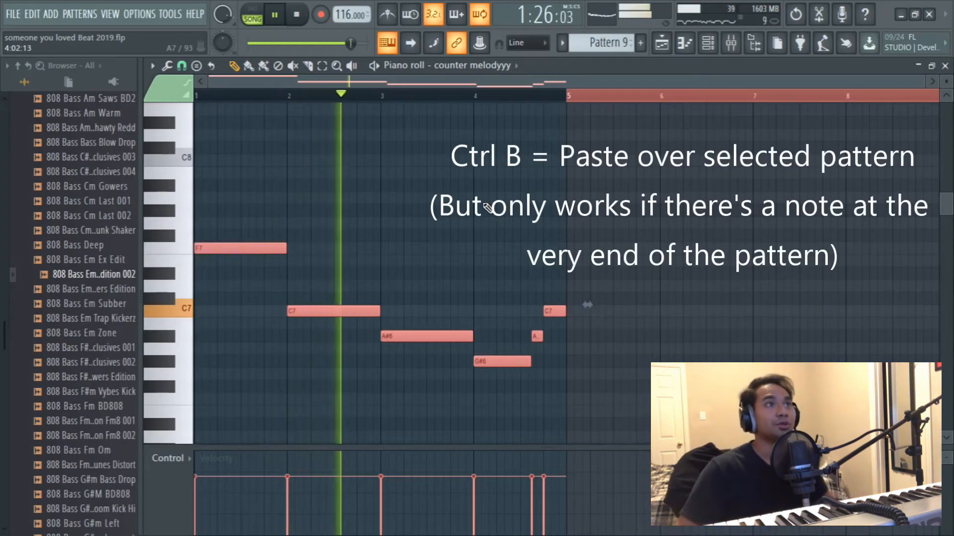
pyautogui.hotkey('ctrl', 'b')
pyautogui.scroll(-3, 488, 208)
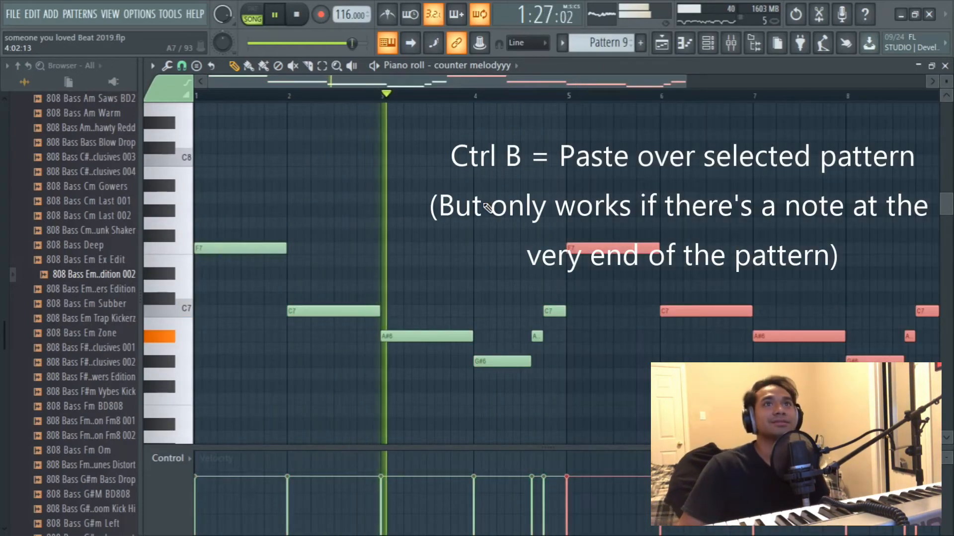
pyautogui.scroll(-2, 597, 103)
pyautogui.scroll(3, 602, 160)
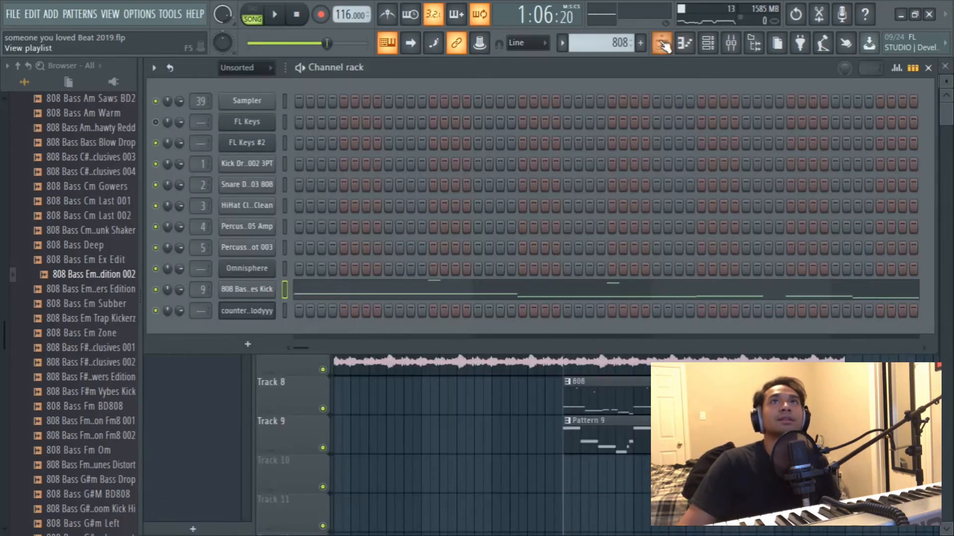
# - Place the Pattern 9 audio clip on Track 10 of the arrangement, starting at bar 33
pyautogui.click(663, 44)
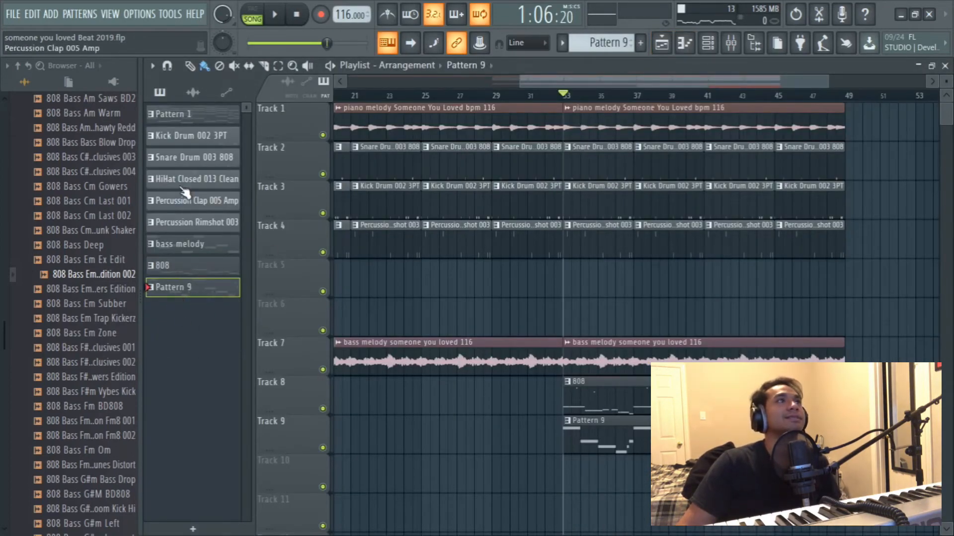
pyautogui.click(193, 94)
pyautogui.moveTo(192, 180); pyautogui.dragTo(695, 462)
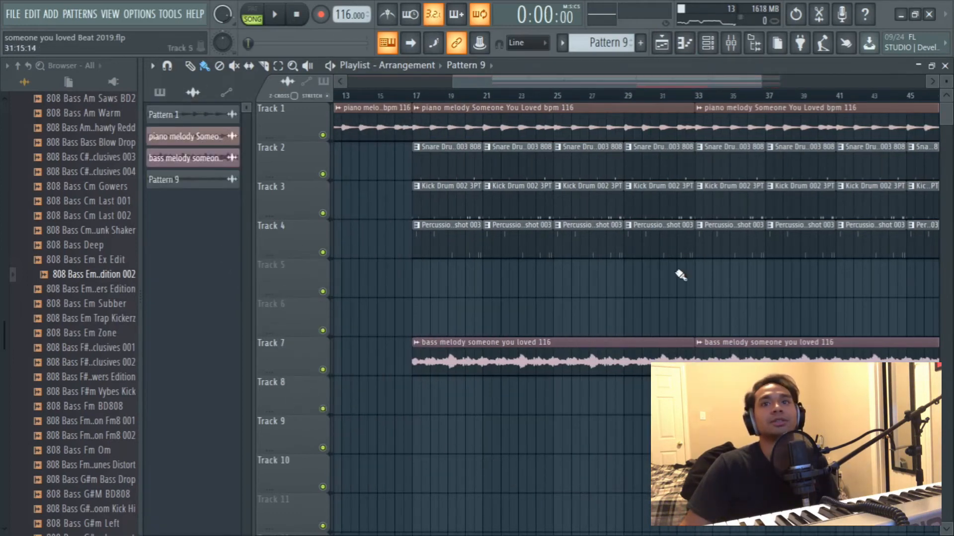
pyautogui.moveTo(522, 82); pyautogui.dragTo(570, 95)
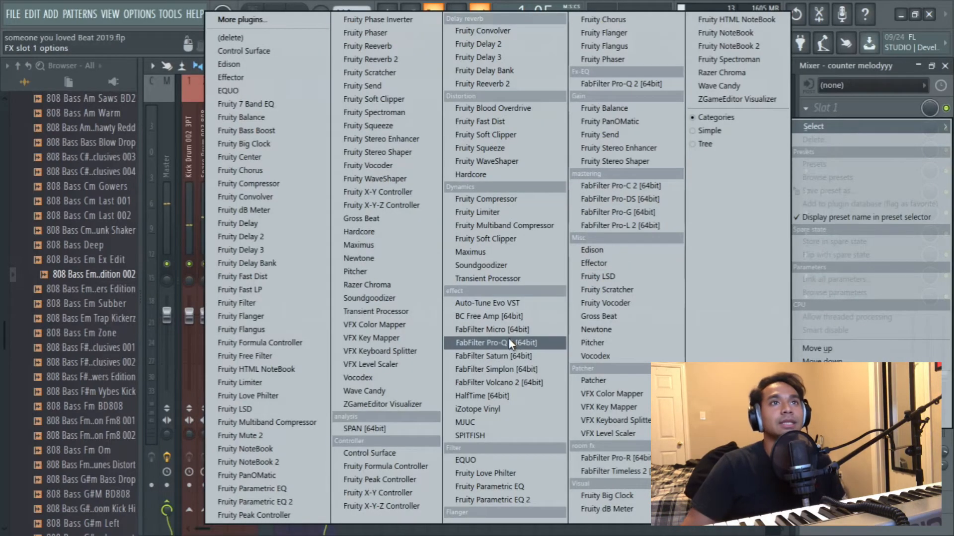
# - Add FabFilter Pro-Q 3 to the counter melody channel with a low cut and a 48 dB/oct high cut at 1621.6 Hz
pyautogui.click(509, 339)
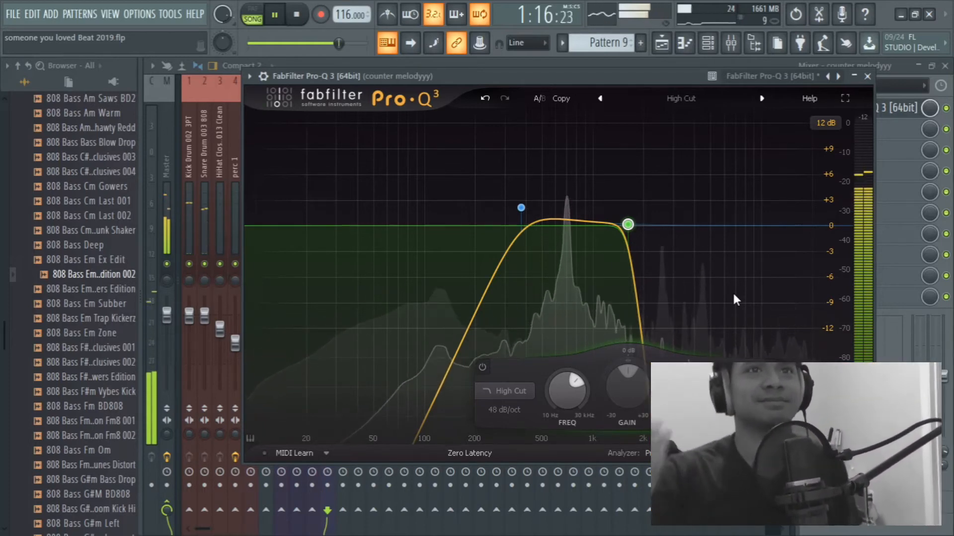
pyautogui.press('space')
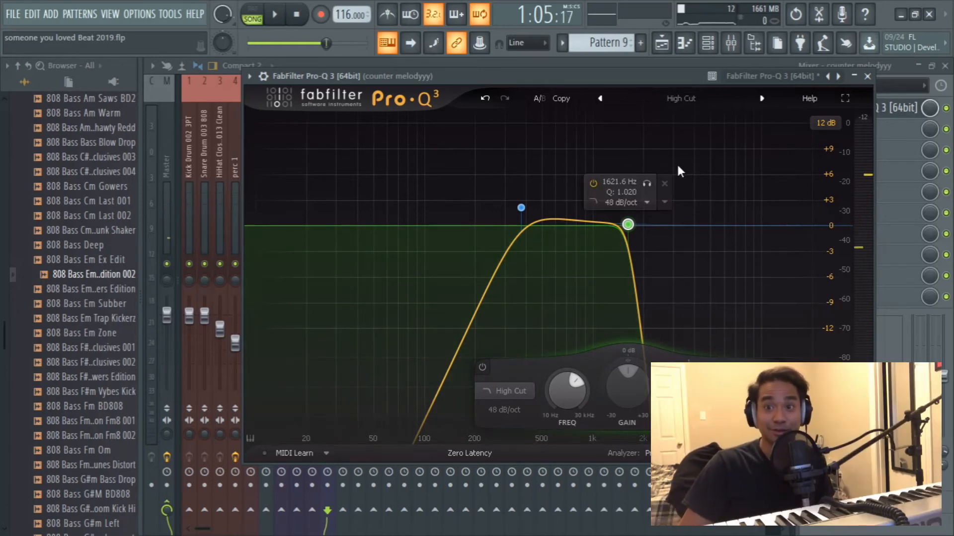
pyautogui.moveTo(573, 74); pyautogui.dragTo(492, 121)
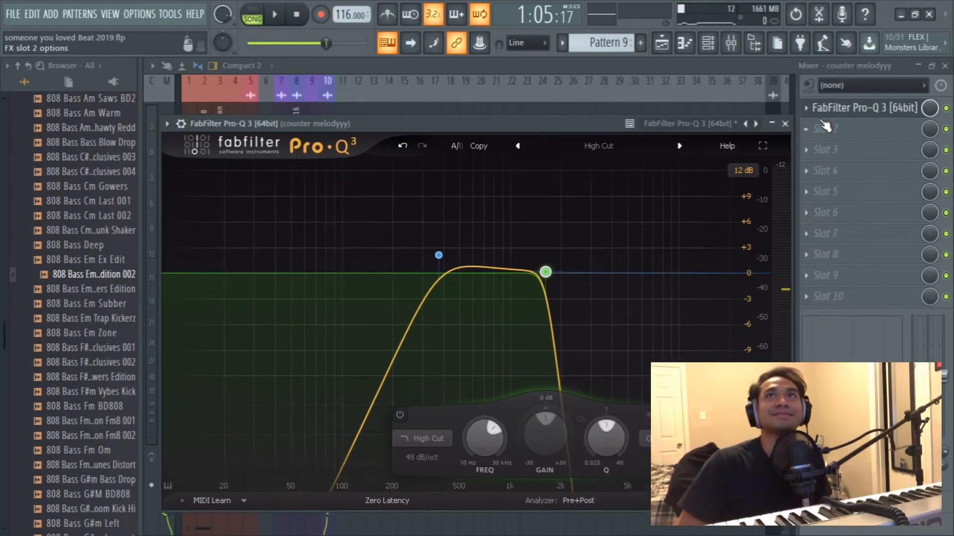
# - Add FabFilter Saturn in slot 2 and iZotope Vinyl in slot 3 of the counter melody channel, with Vinyl's year set to 1970
pyautogui.click(833, 111)
pyautogui.click(837, 129)
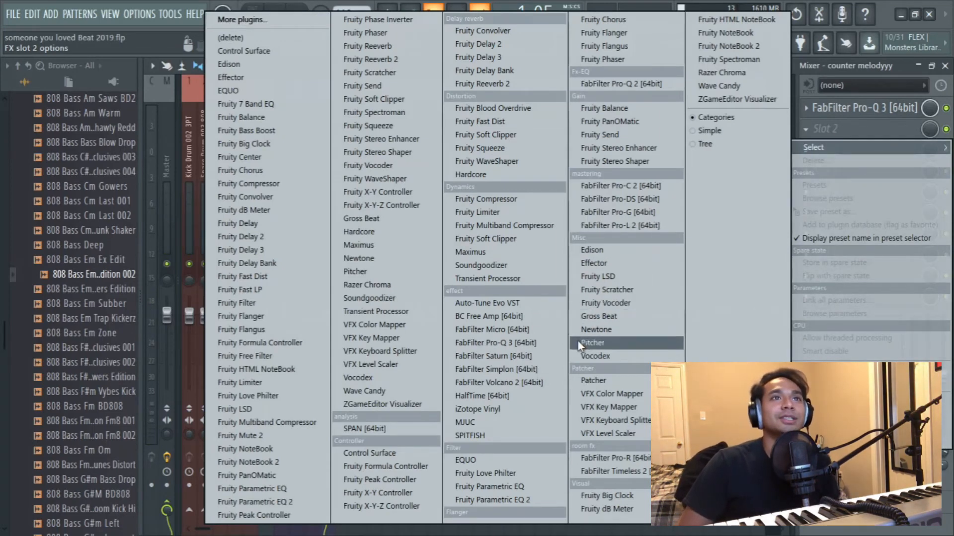
pyautogui.click(494, 356)
pyautogui.scroll(4, 596, 350)
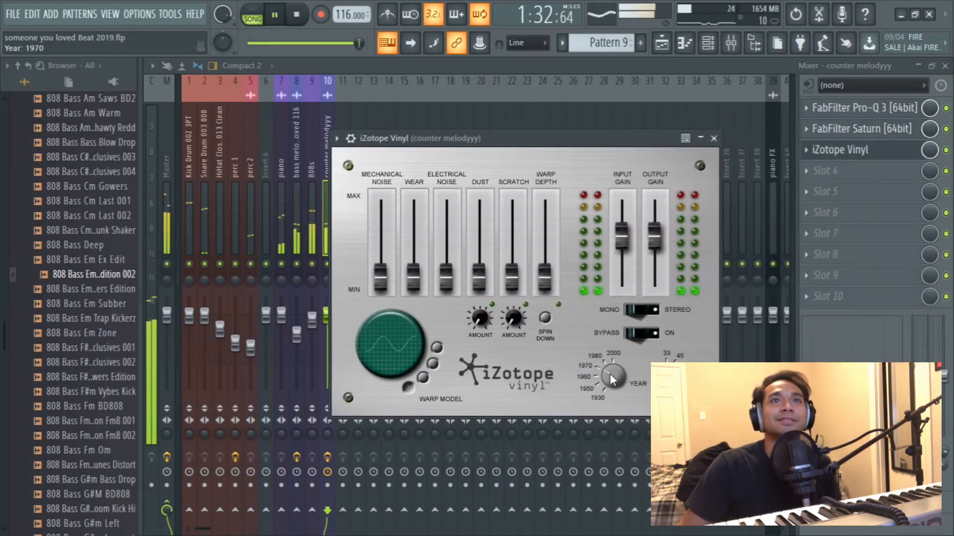
pyautogui.click(714, 139)
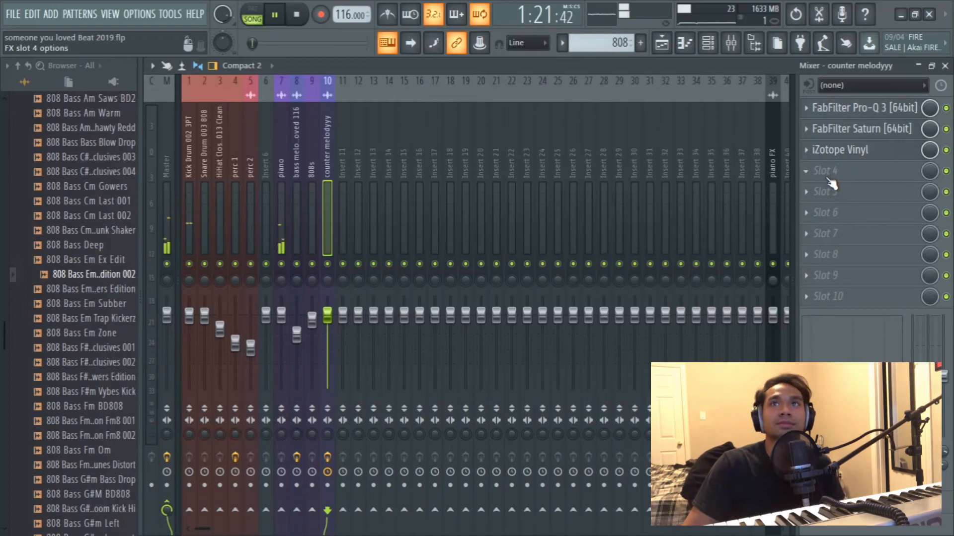
# - Add HalfTime in slot 4 of the counter melody channel, limit its band to 82.8 Hz and return to the arrangement
pyautogui.click(825, 171)
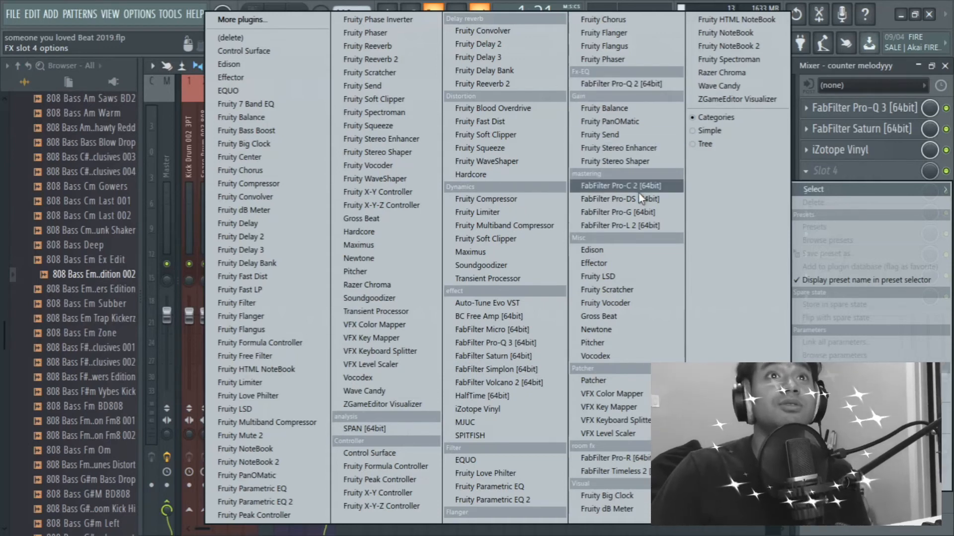
pyautogui.click(552, 396)
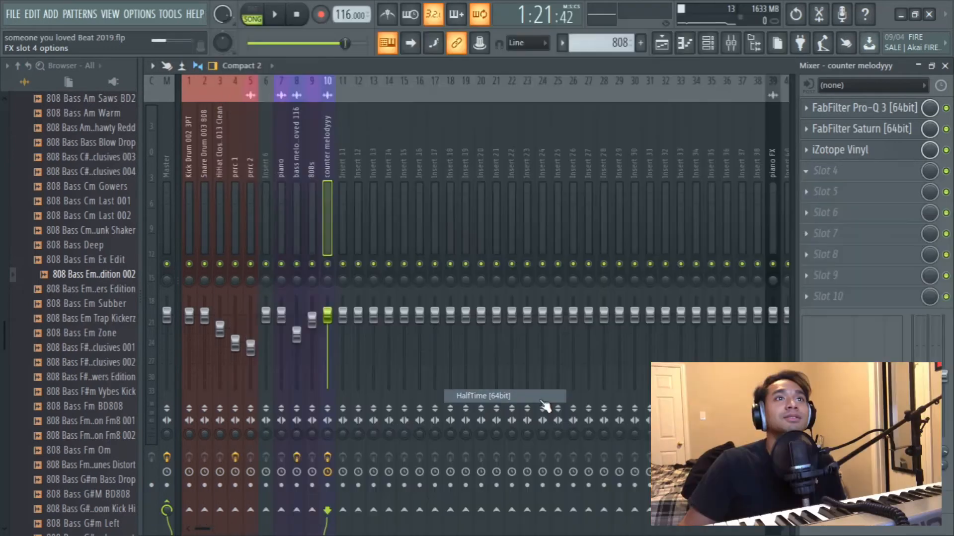
pyautogui.press('space')
pyautogui.moveTo(341, 93); pyautogui.dragTo(495, 165)
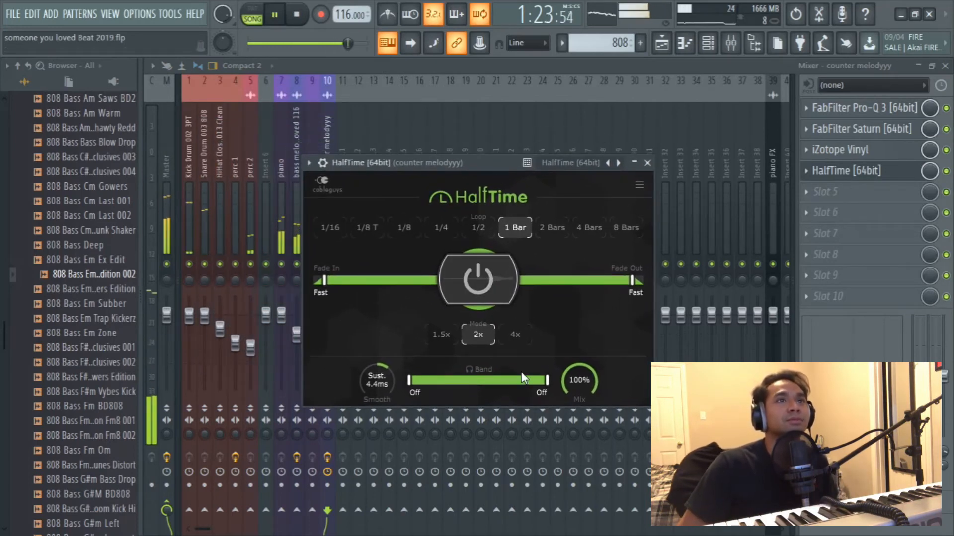
pyautogui.moveTo(547, 380); pyautogui.dragTo(434, 382)
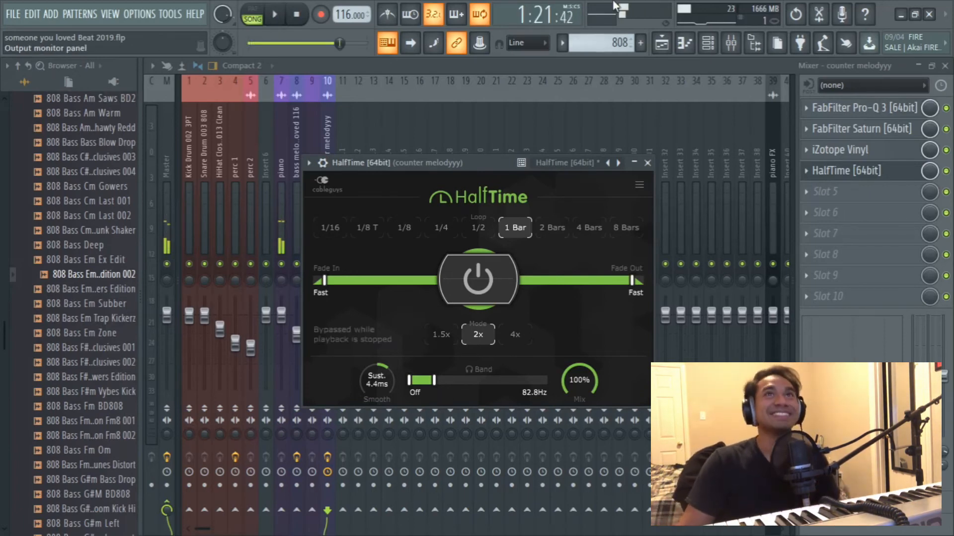
pyautogui.click(664, 44)
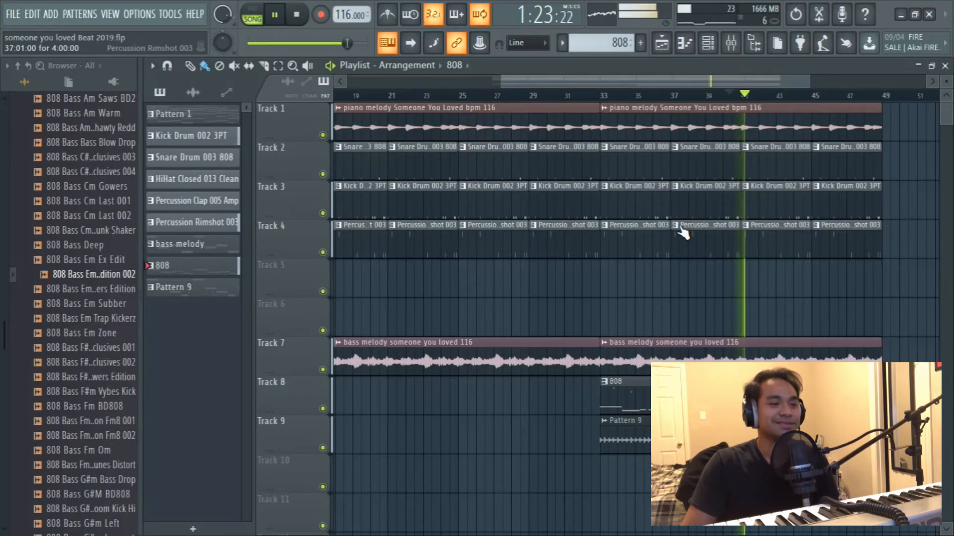